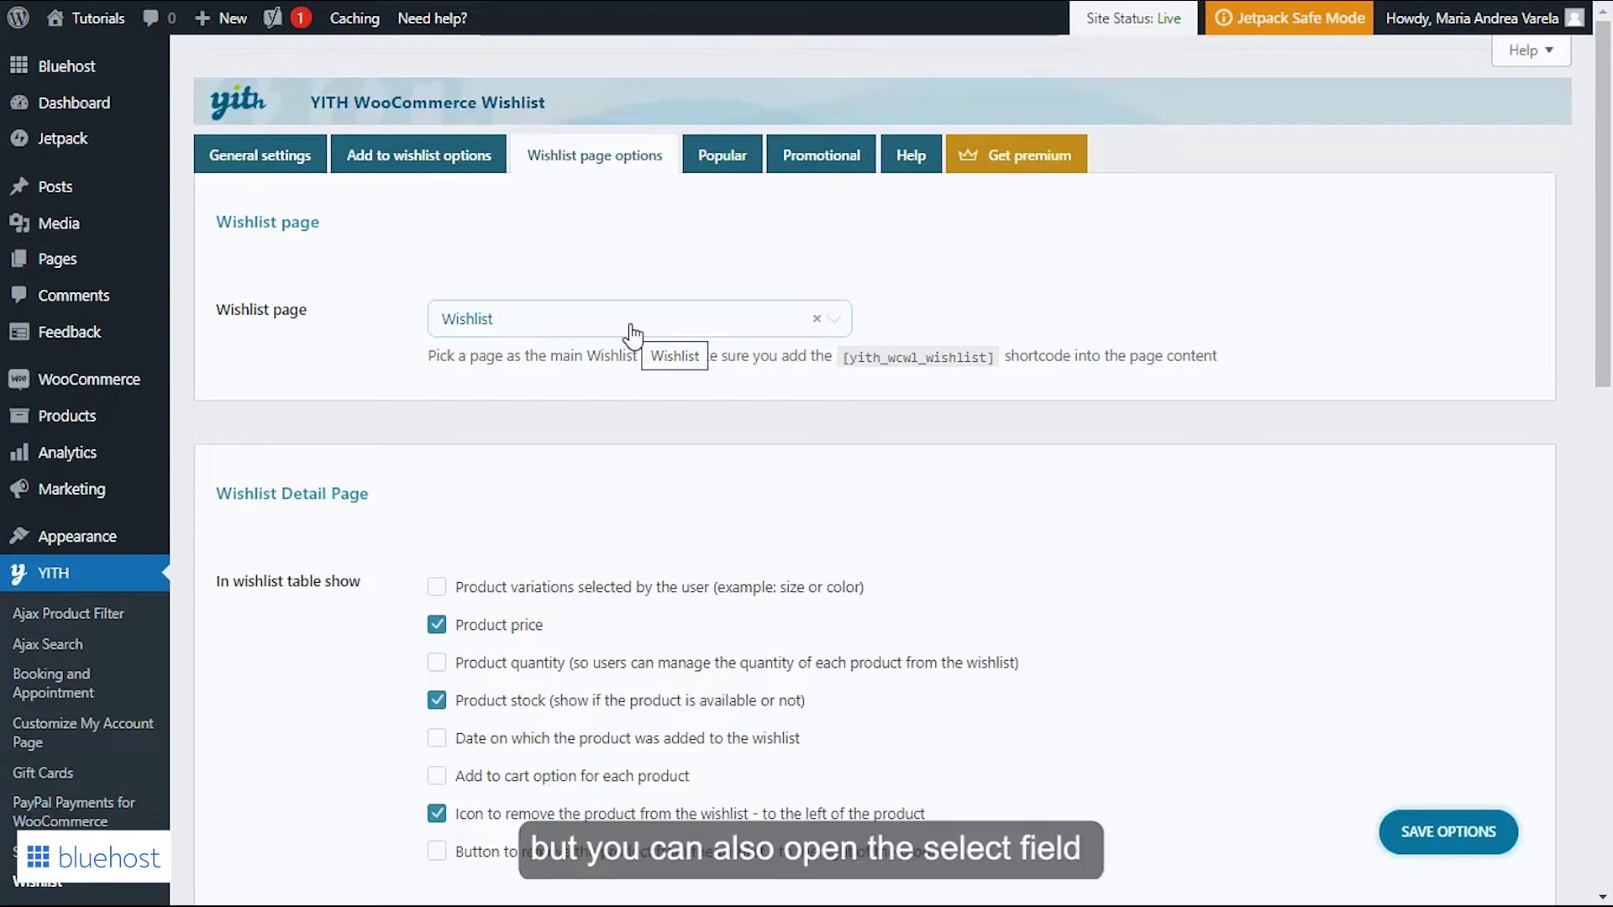
# Keep Wishlist selected as the page used for the wishlist
pyautogui.click(770, 325)
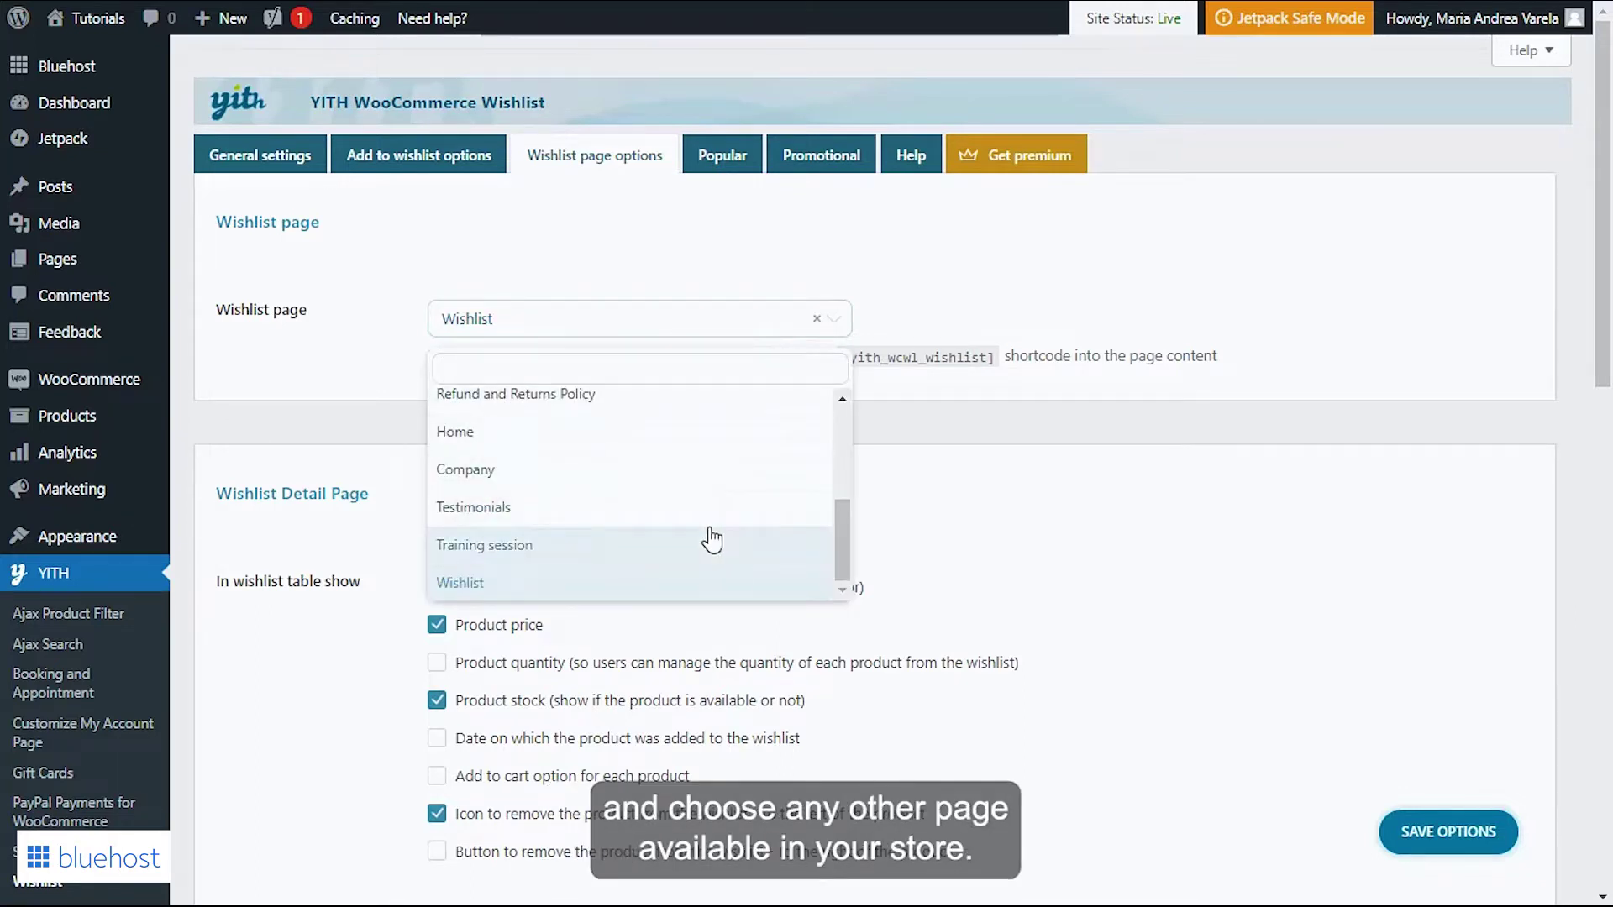
pyautogui.scroll(3, 712, 539)
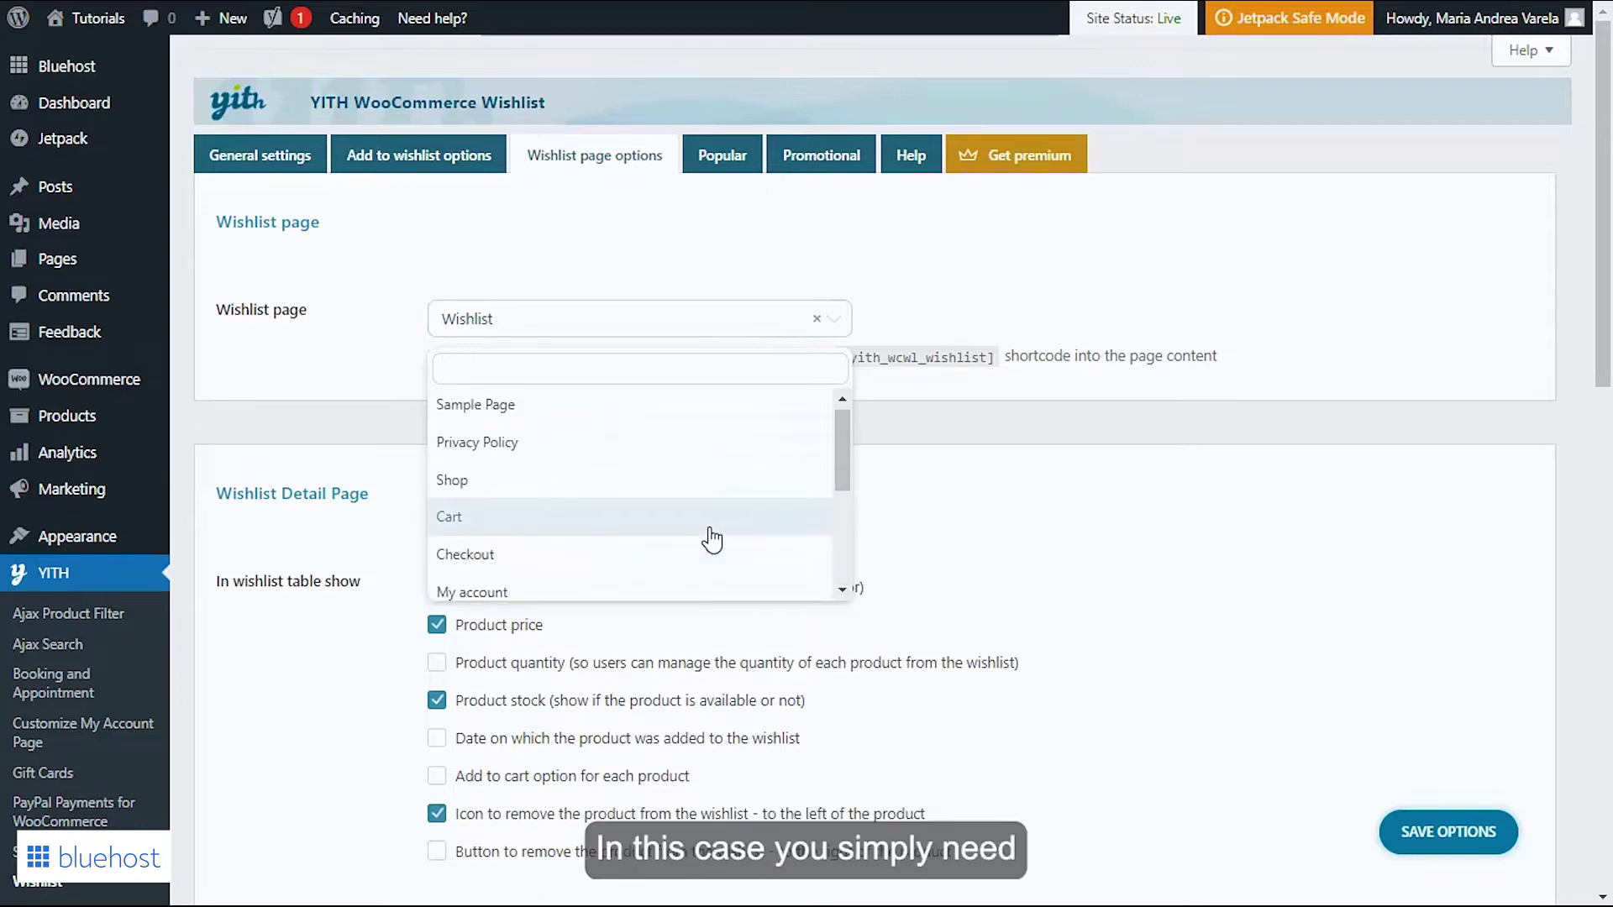
pyautogui.click(899, 400)
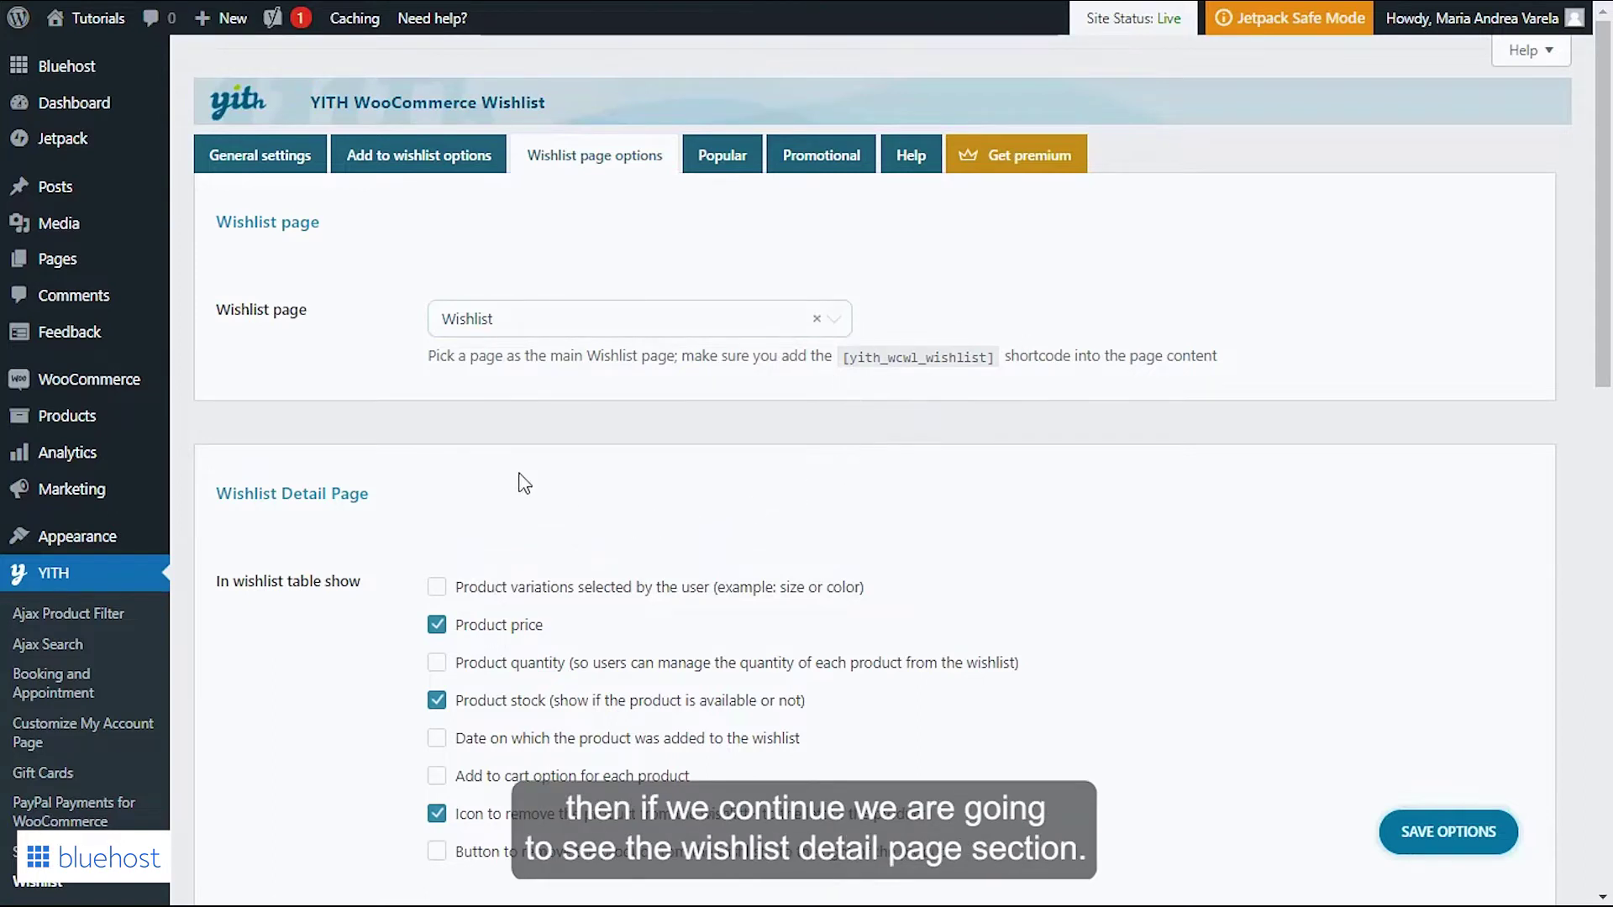
# Scroll through the My Wishlist table of products with their prices and stock status
pyautogui.scroll(-3, 446, 432)
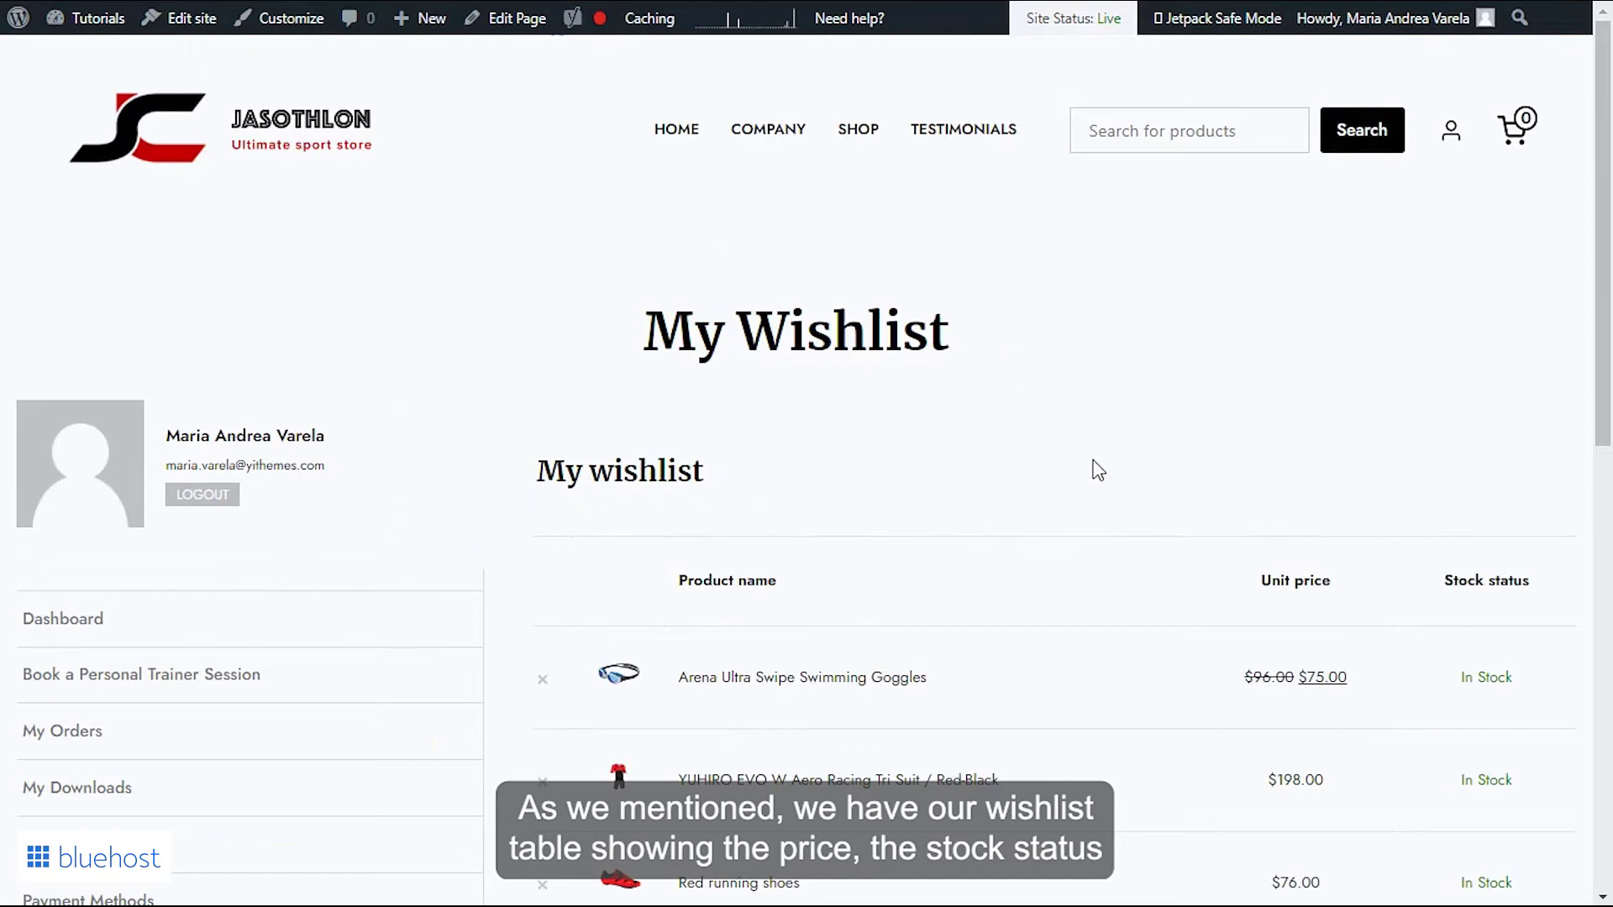
pyautogui.scroll(-1, 1193, 491)
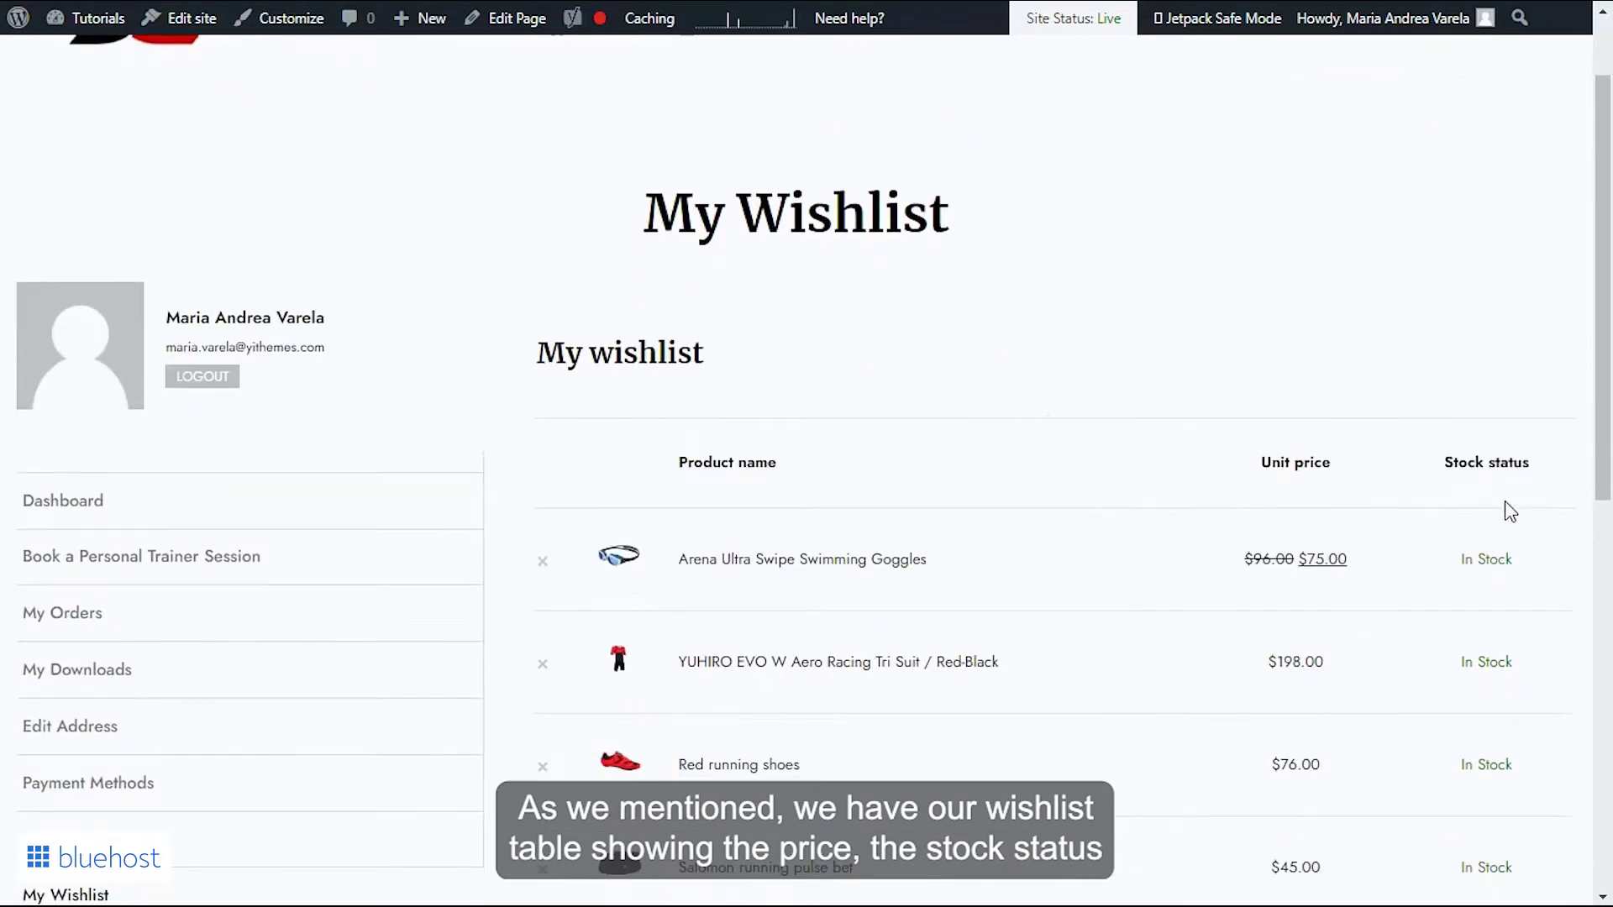
pyautogui.scroll(-2, 562, 504)
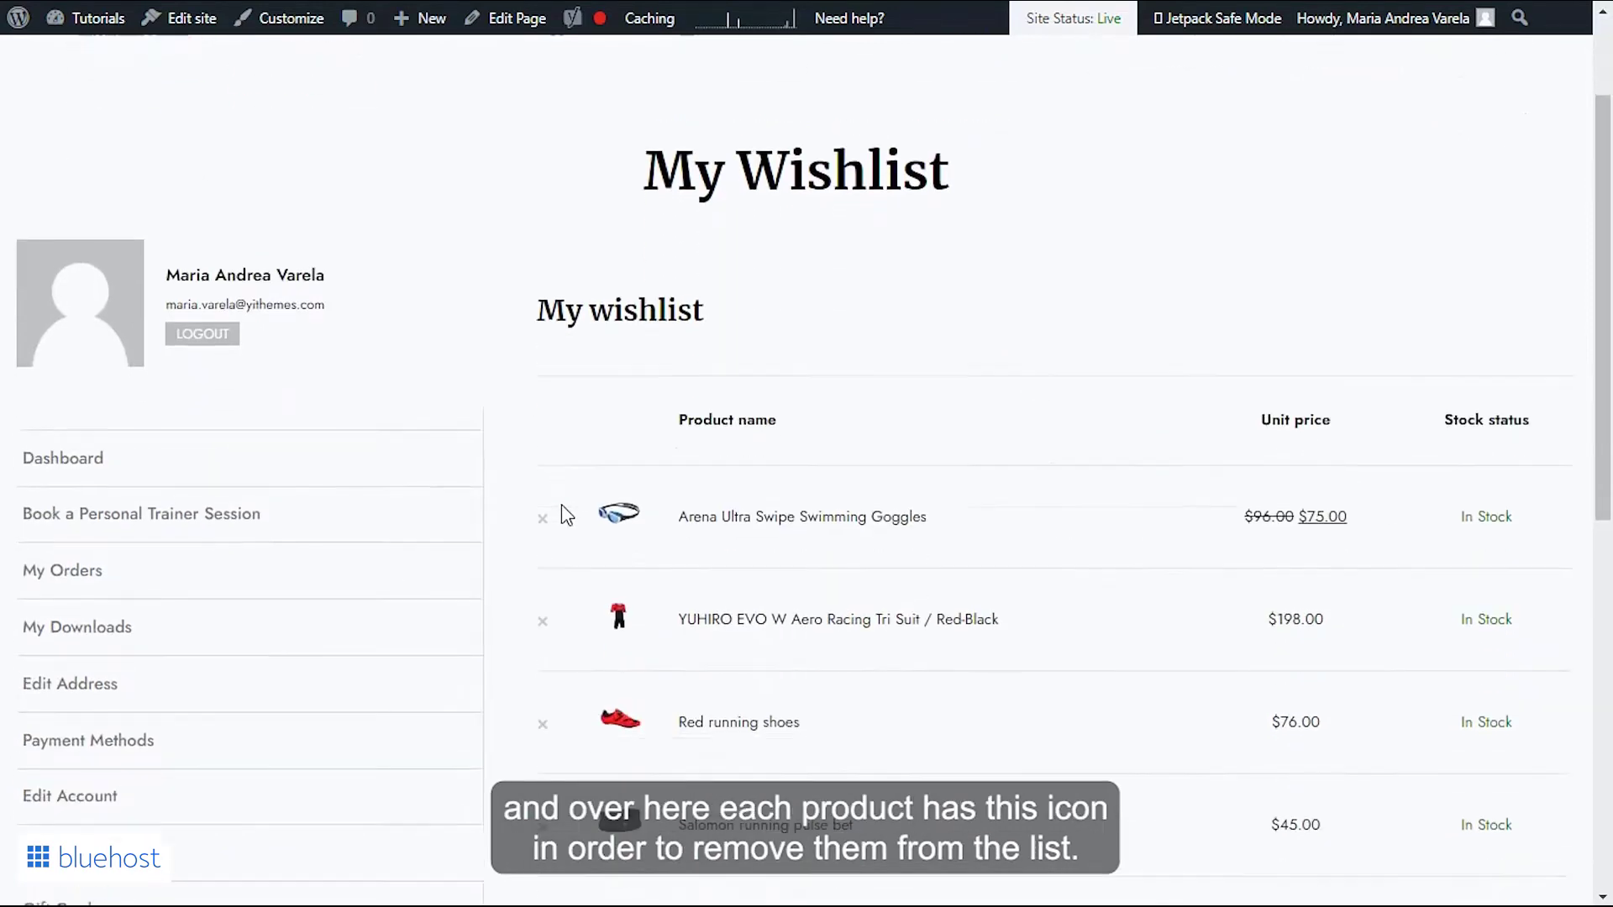
pyautogui.scroll(-1, 561, 504)
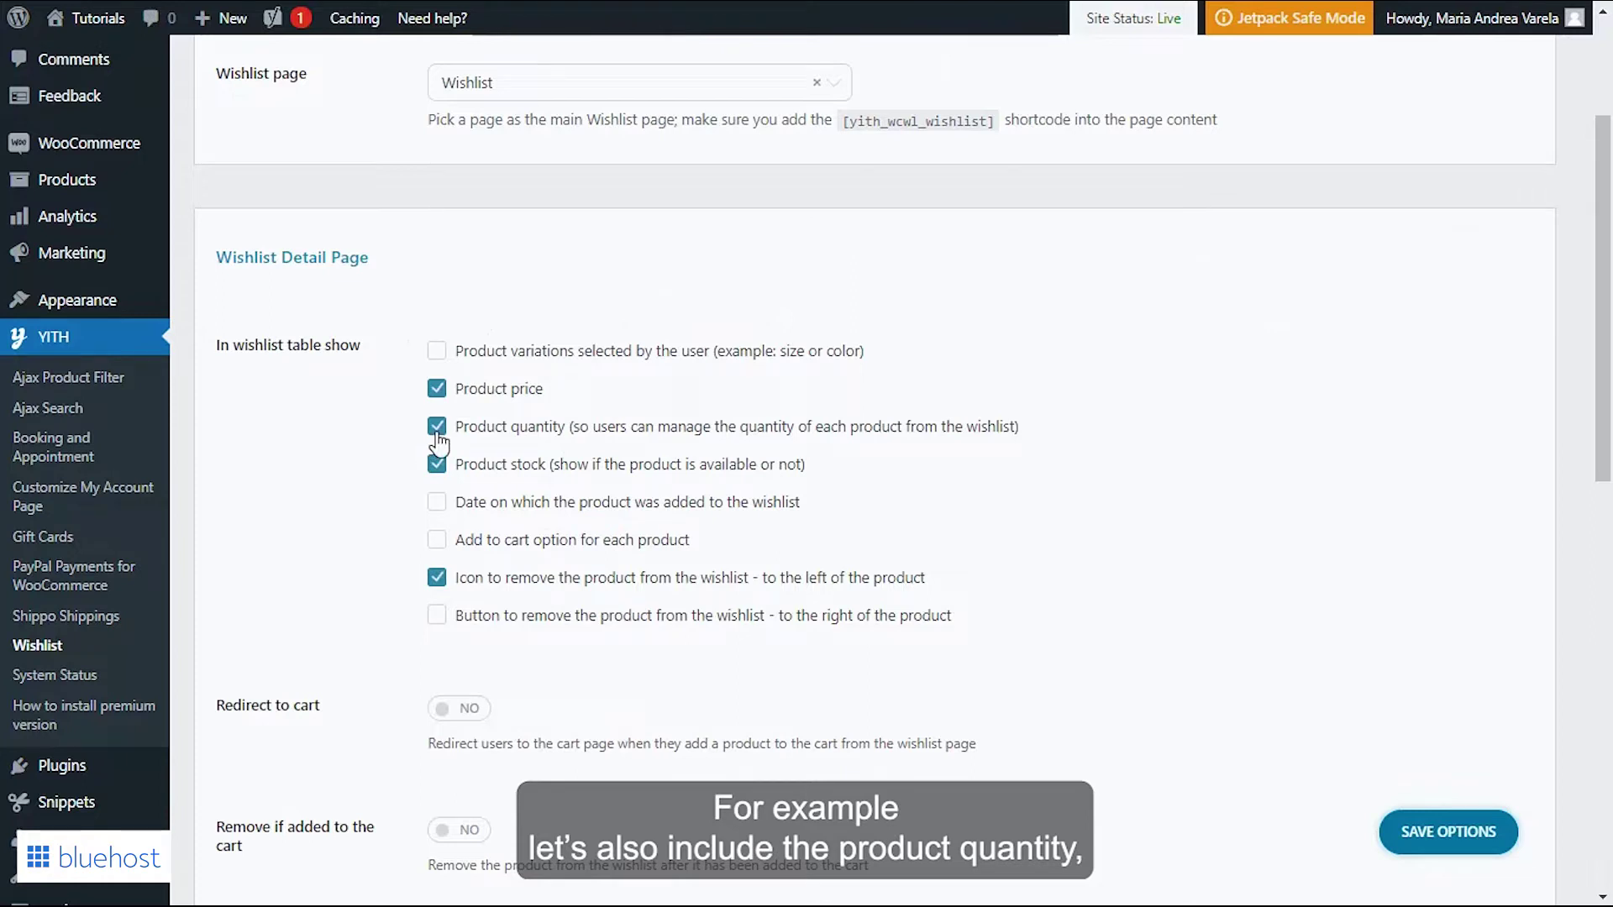
# Enable the add-to-cart option for each wishlist product and save the wishlist page options
pyautogui.click(436, 542)
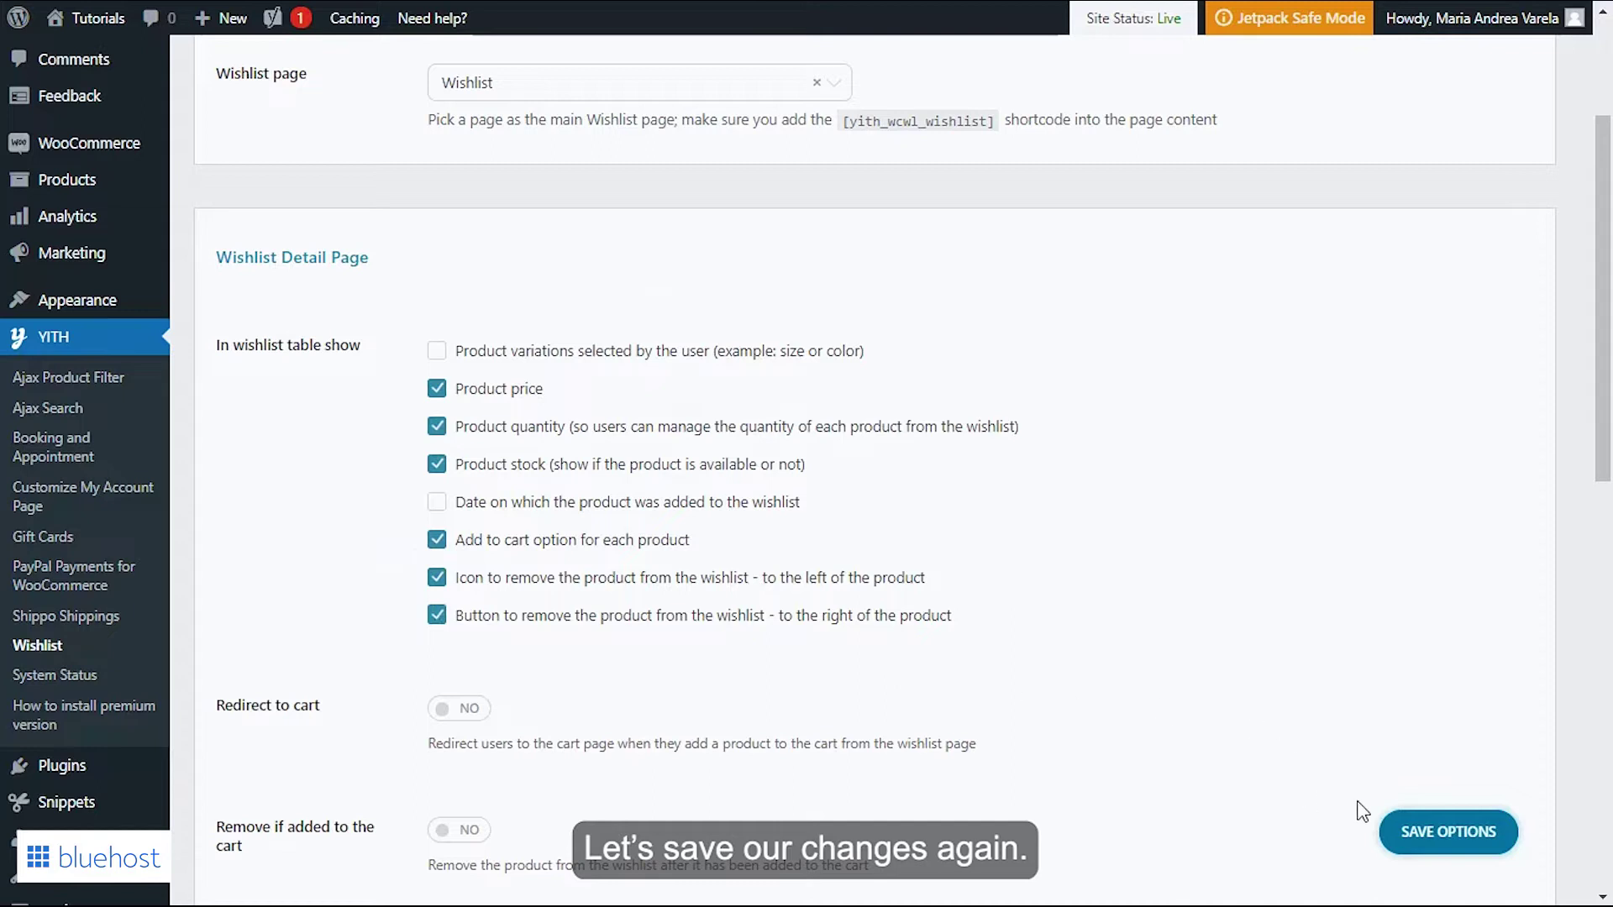
pyautogui.click(1432, 832)
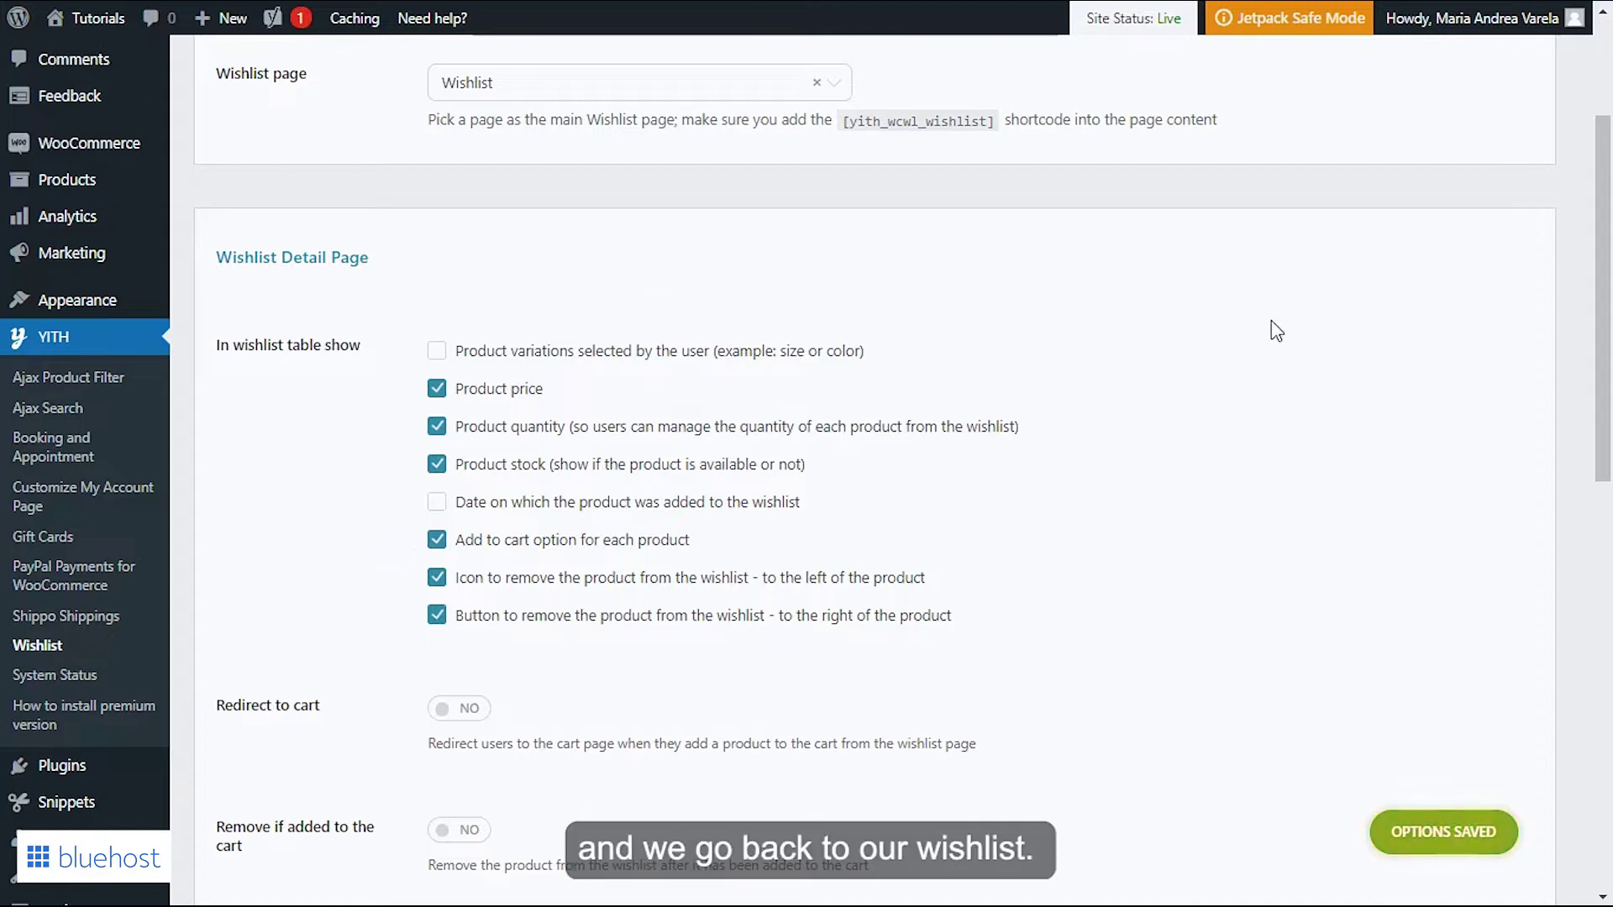
pyautogui.click(1008, 2)
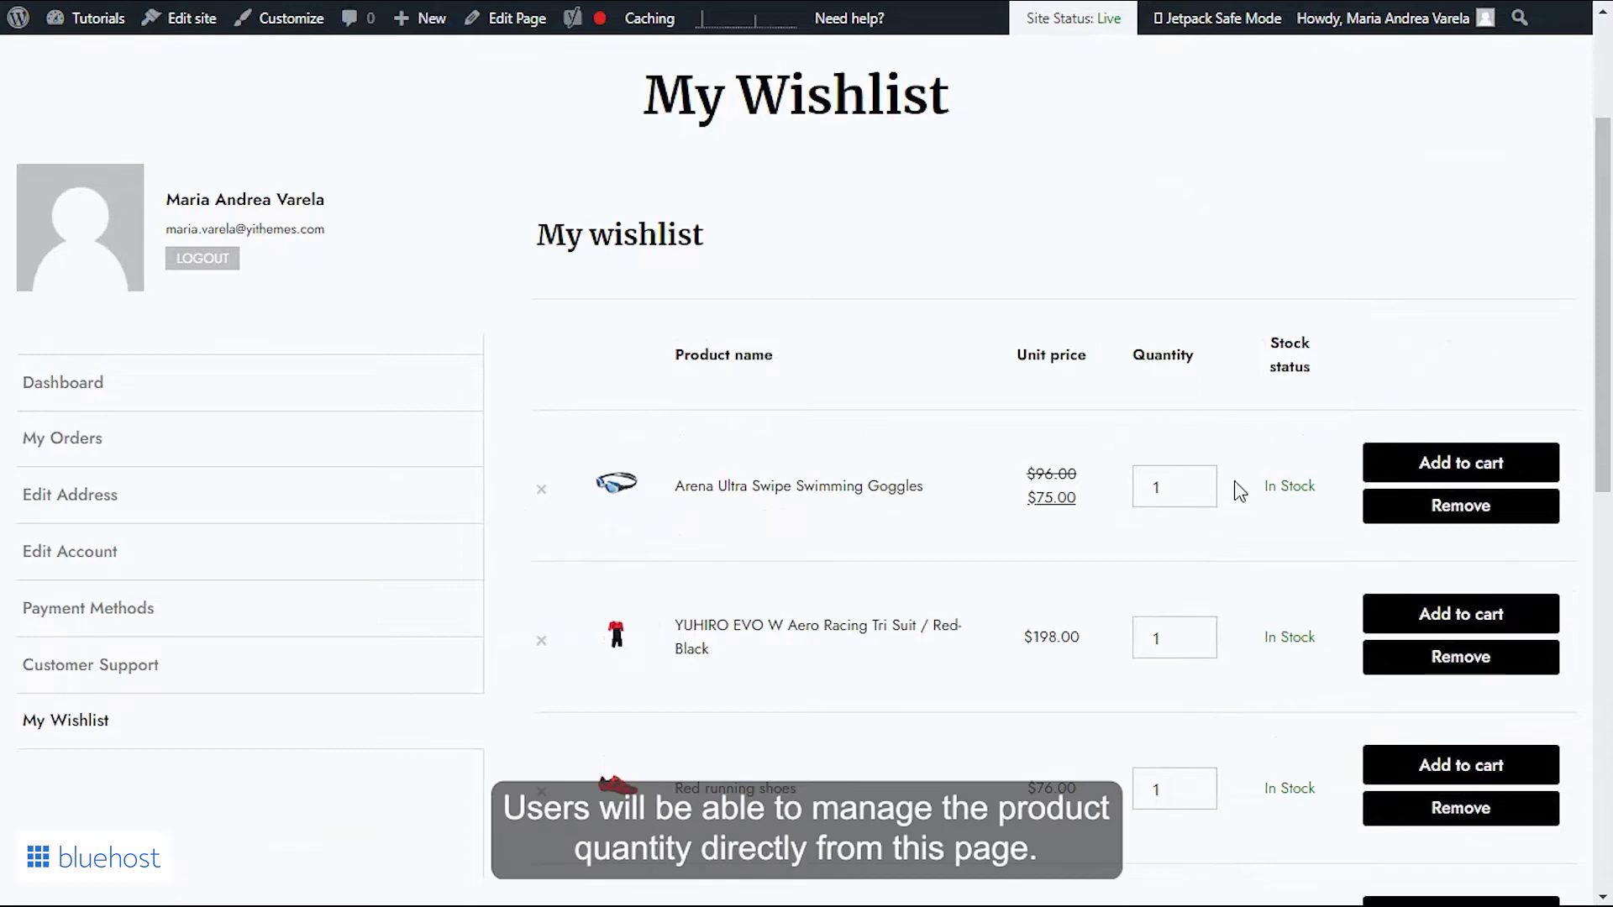
# Raise the Arena Ultra Swipe Swimming Goggles quantity in the wishlist to 2
pyautogui.click(1191, 481)
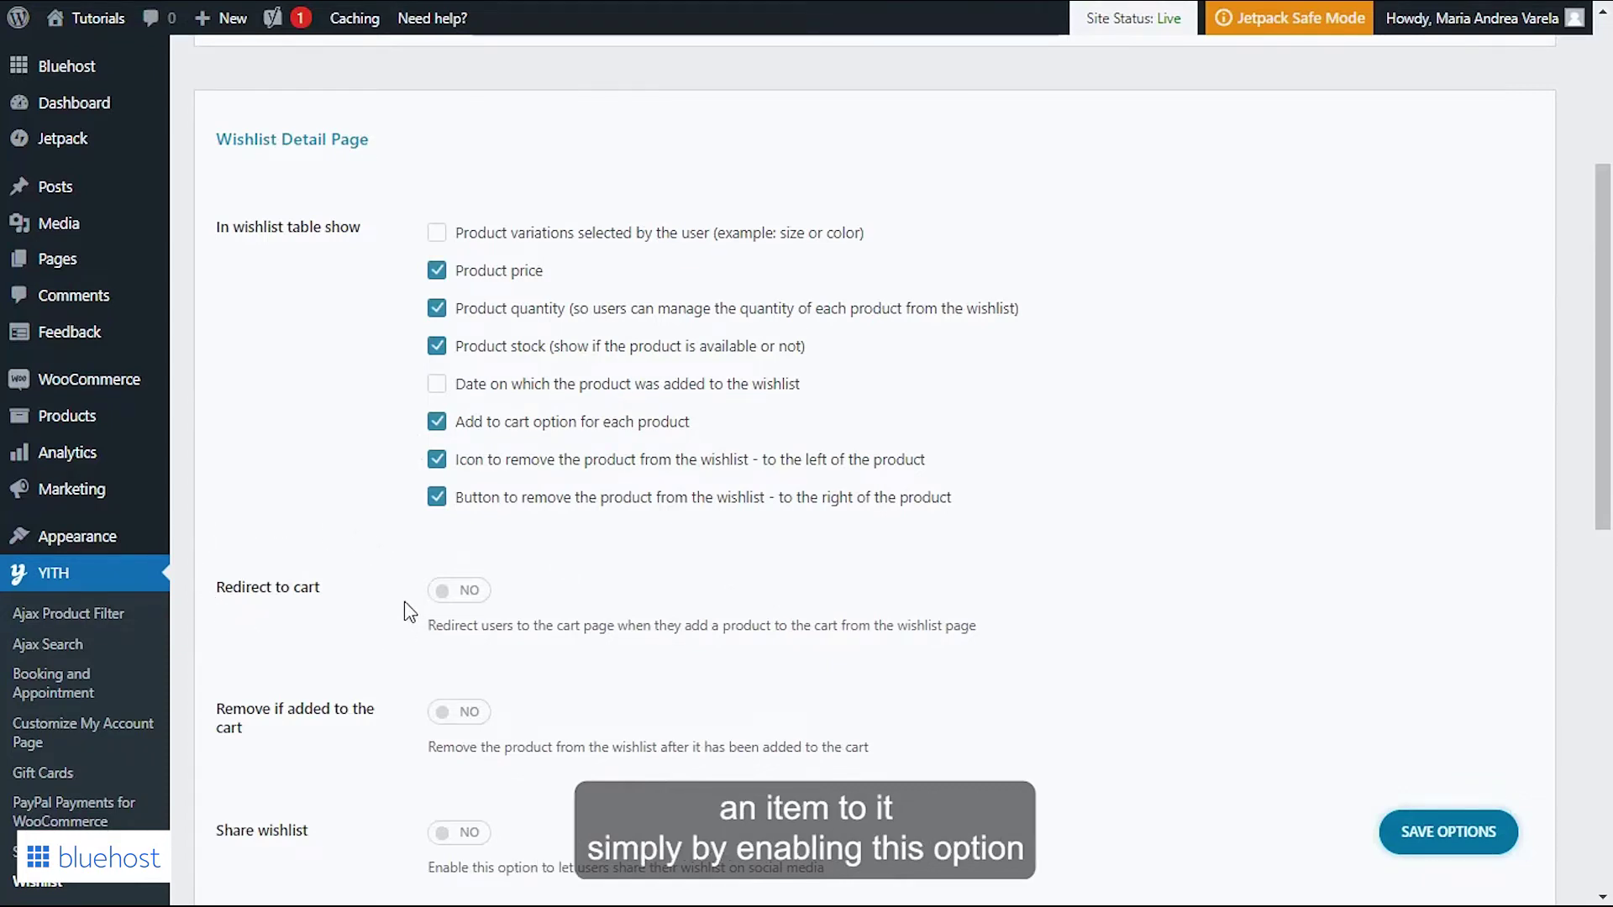
# Set Redirect to cart, Remove if added to cart and Share wishlist to YES, then save
pyautogui.click(467, 593)
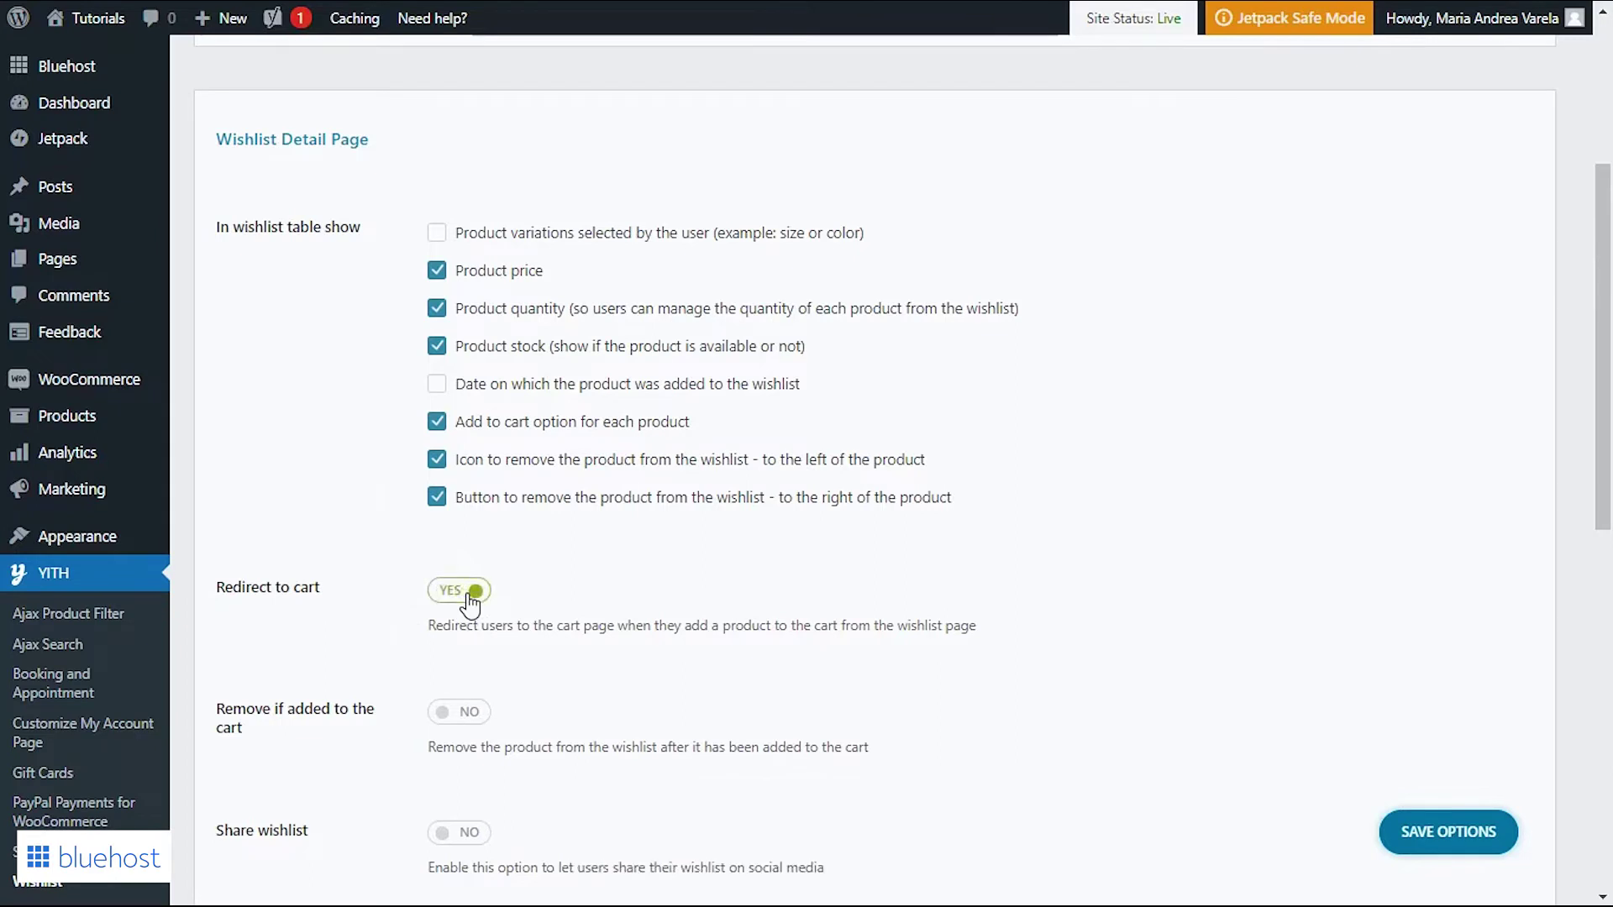
pyautogui.scroll(-2, 409, 641)
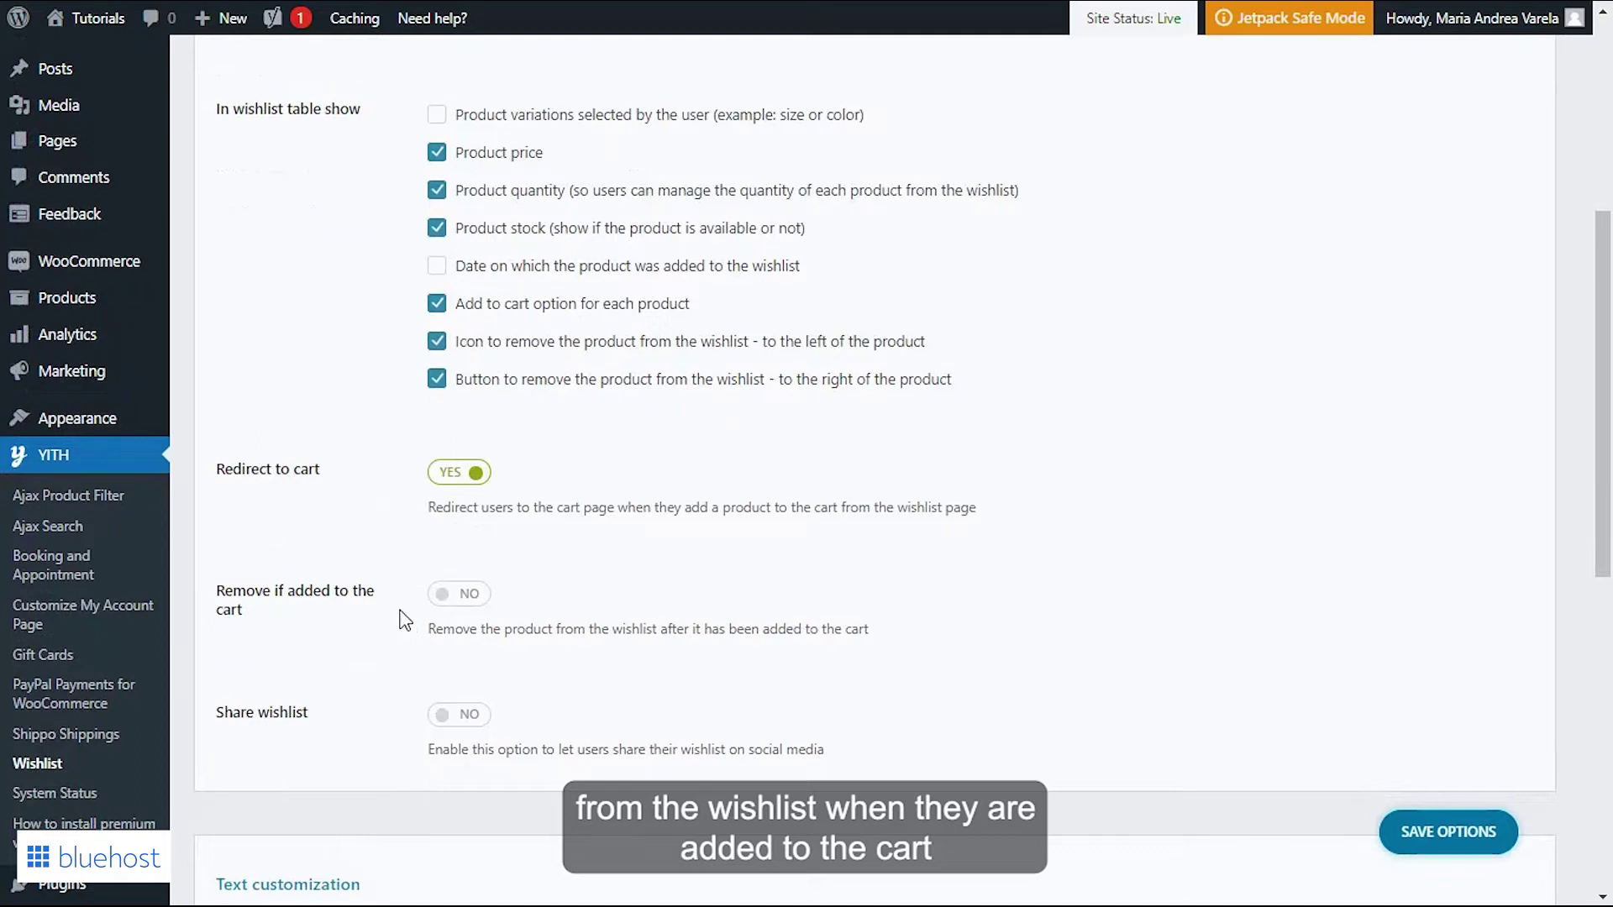
pyautogui.click(470, 598)
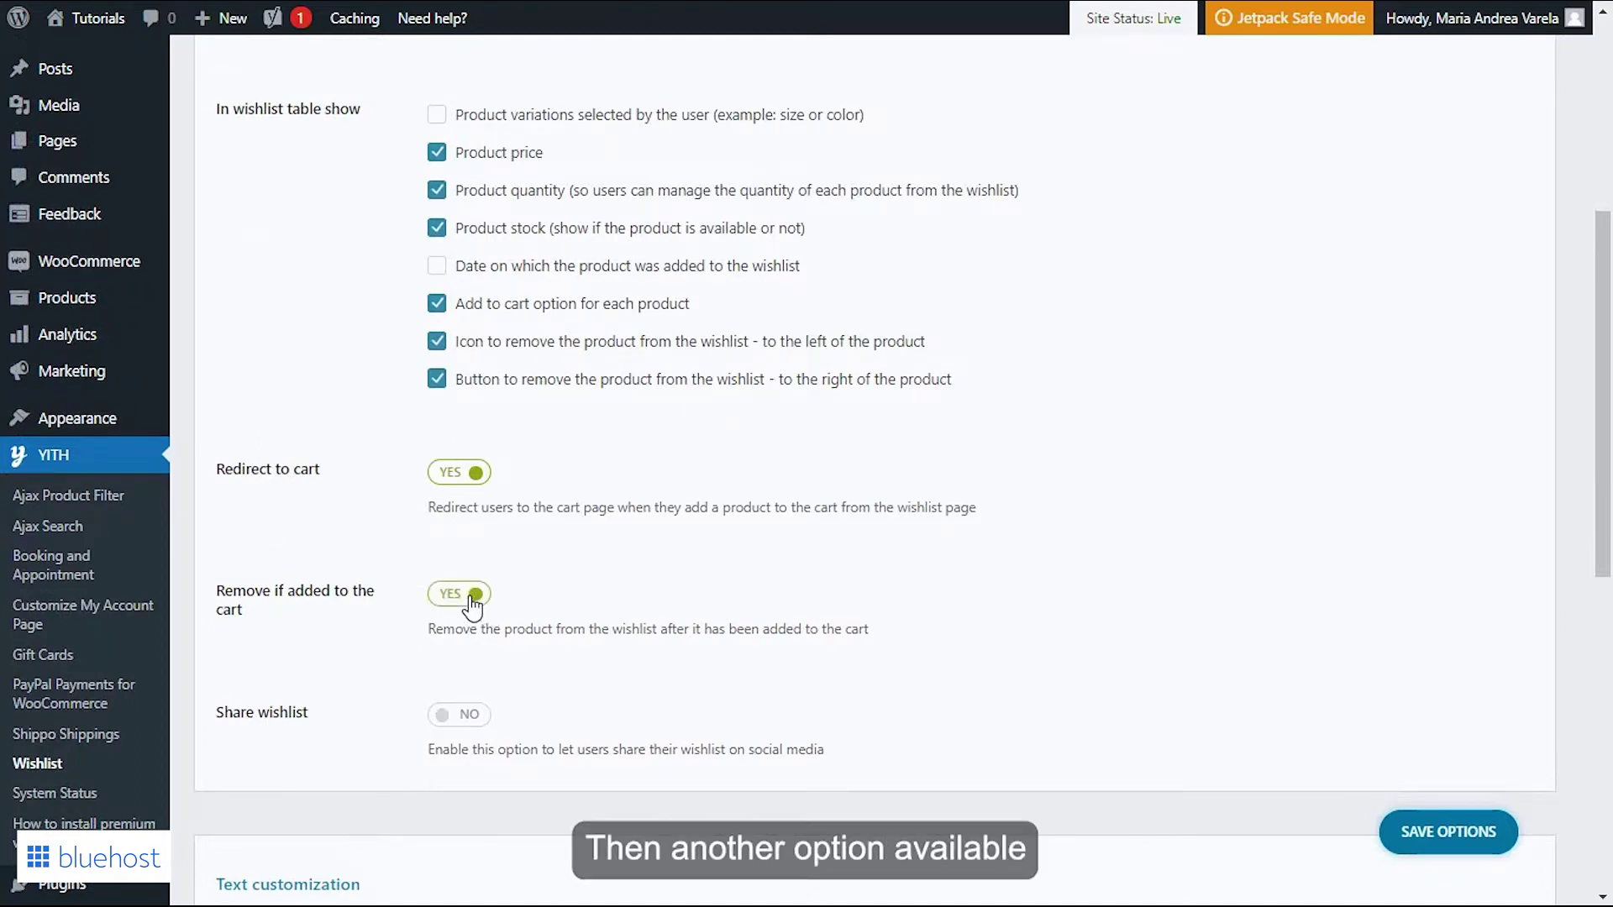
pyautogui.scroll(-2, 407, 636)
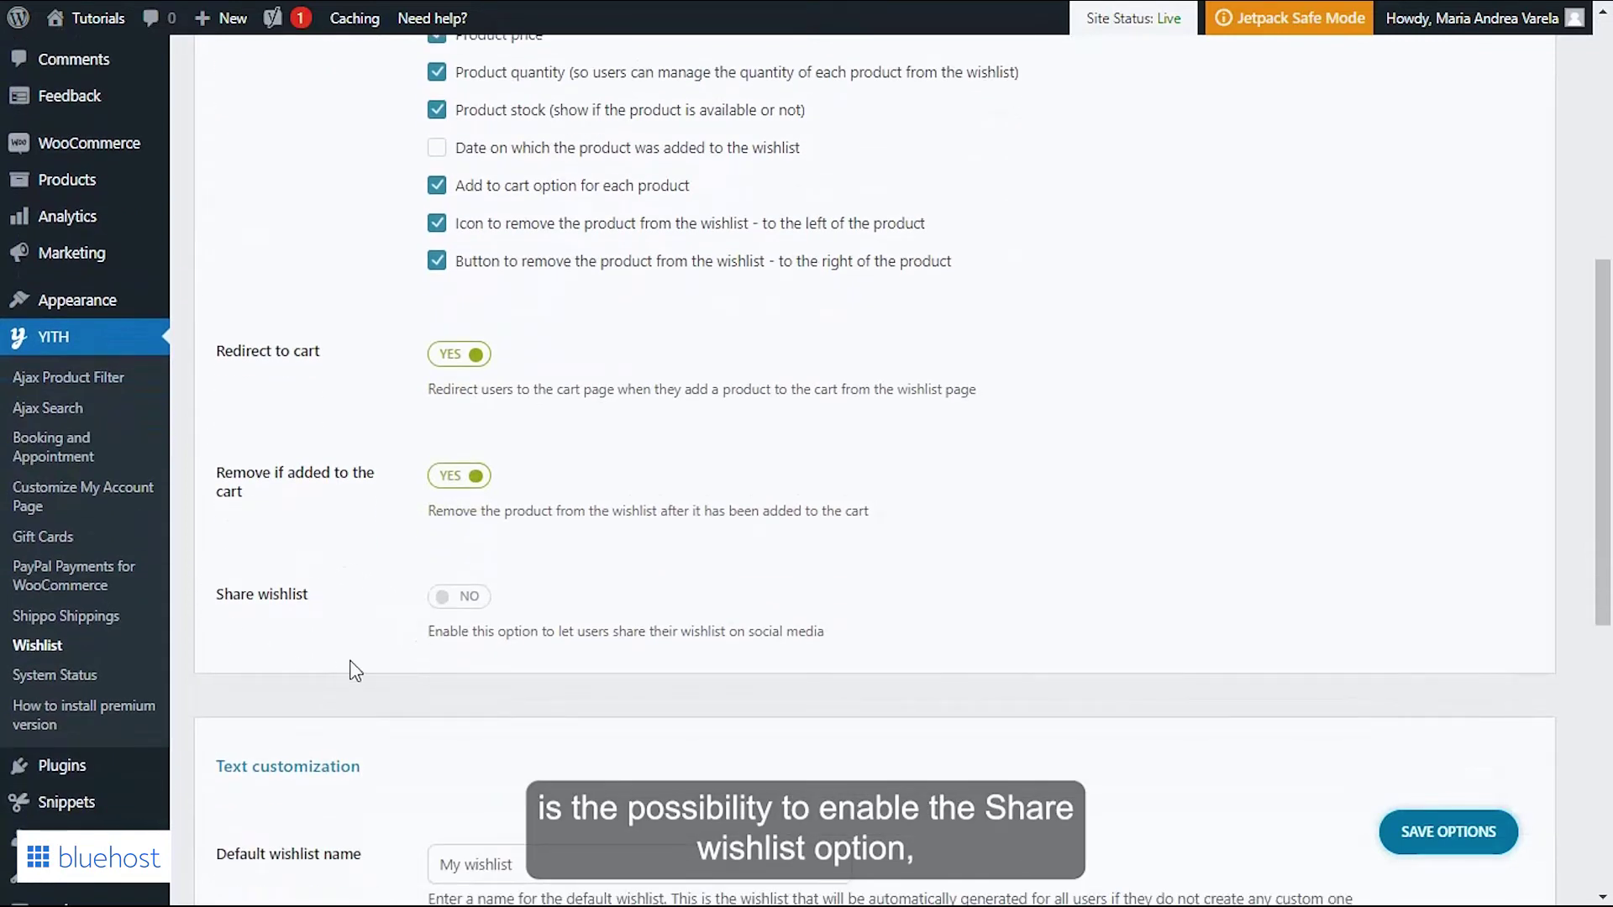
pyautogui.click(461, 598)
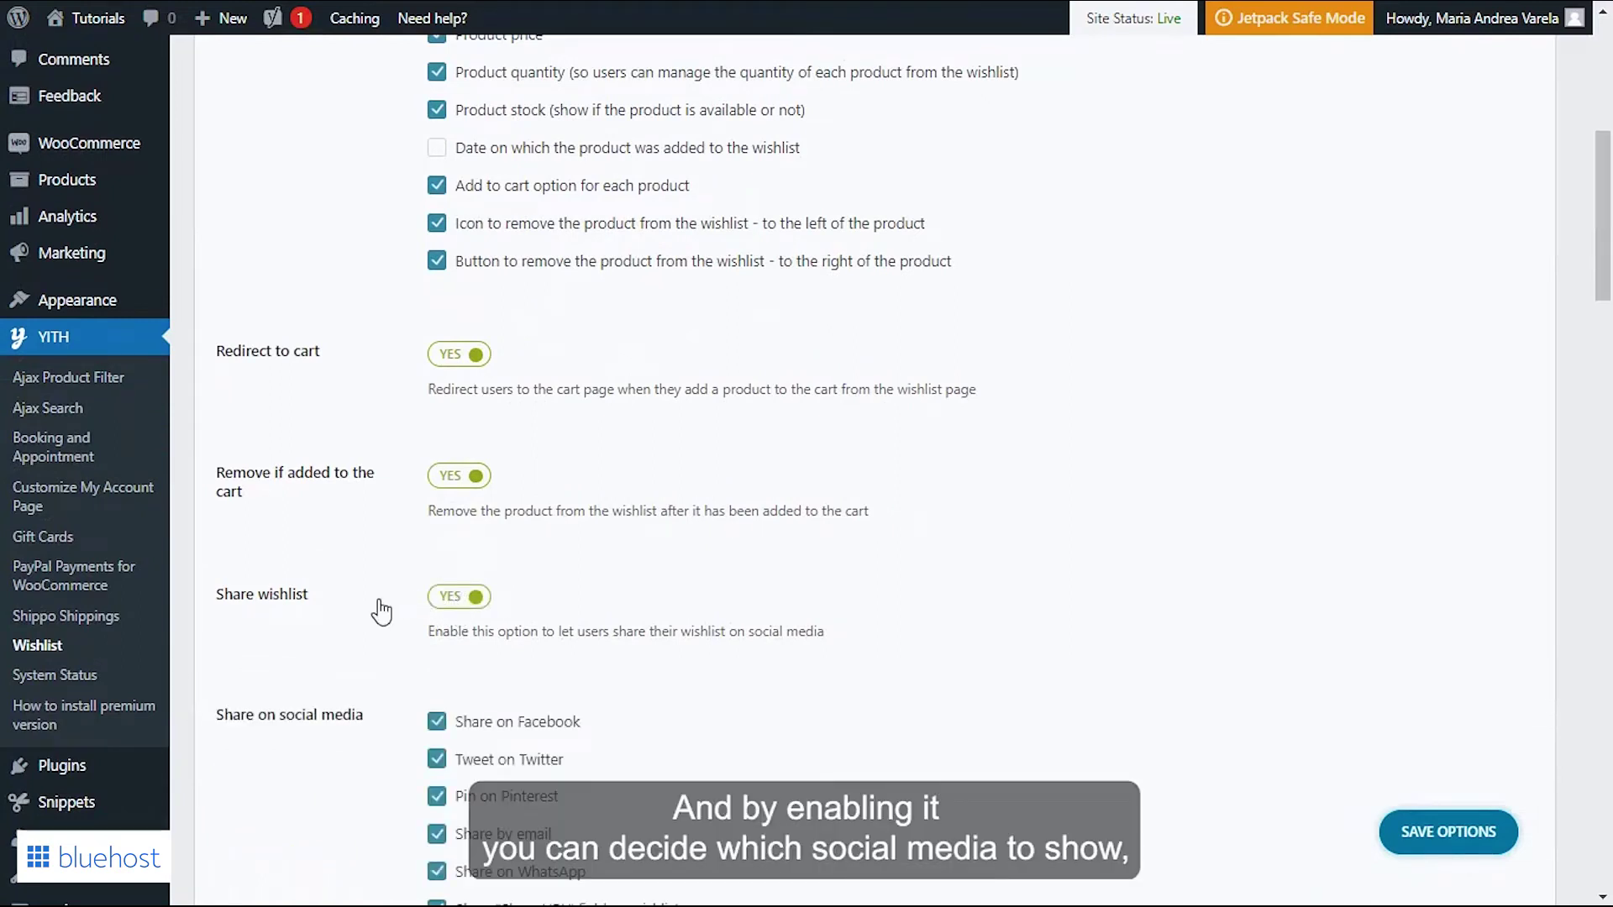
pyautogui.scroll(-2, 391, 608)
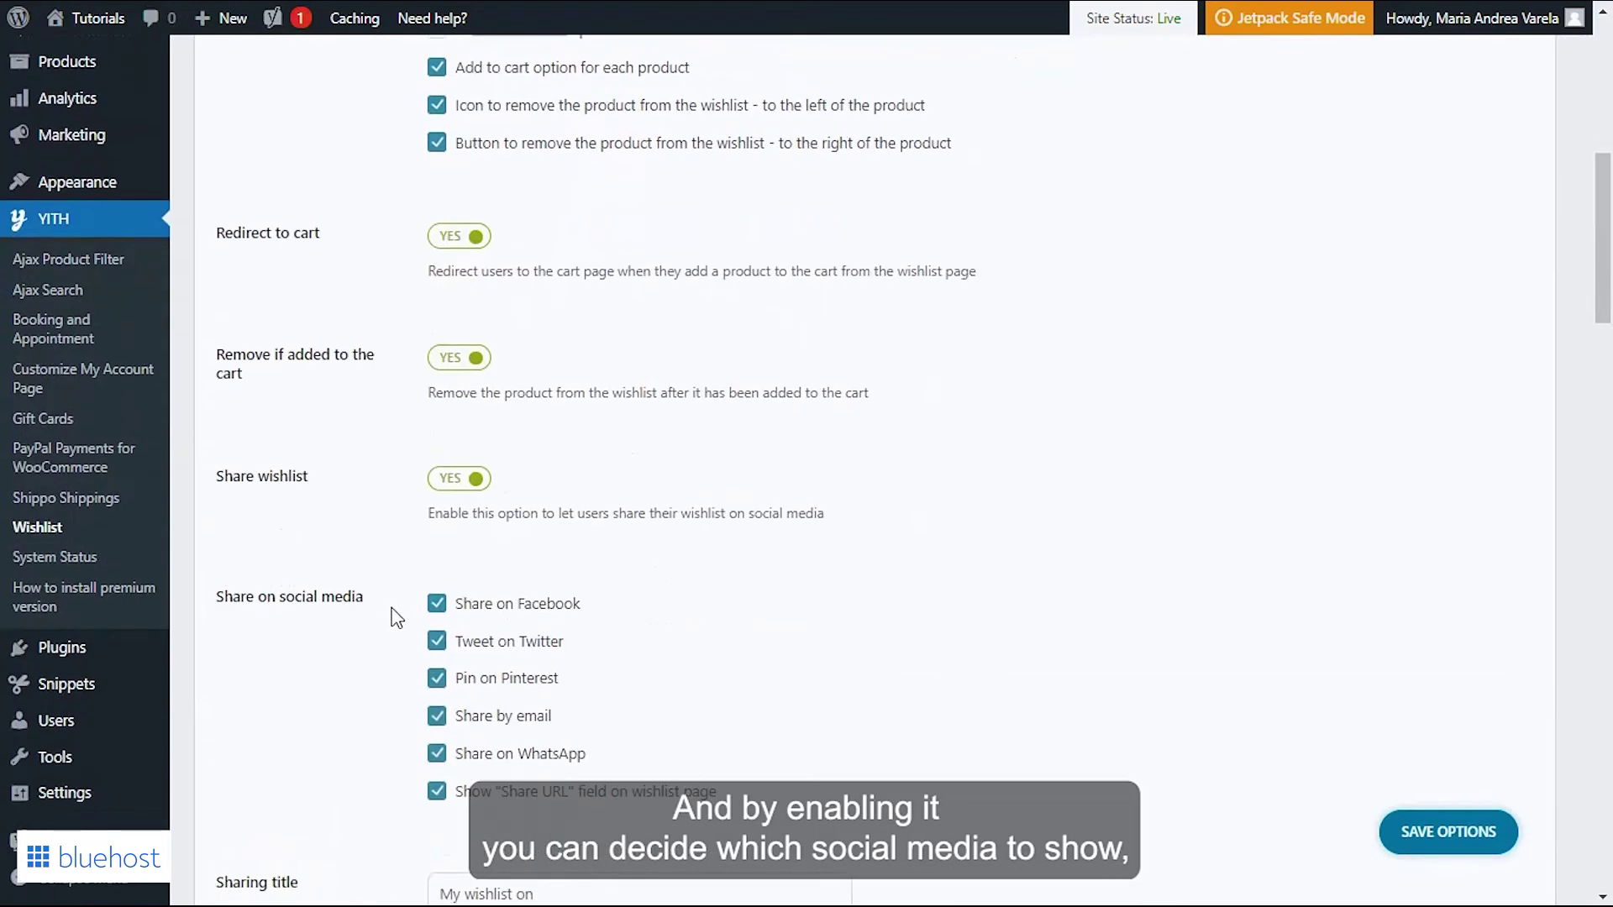
pyautogui.scroll(-2, 393, 617)
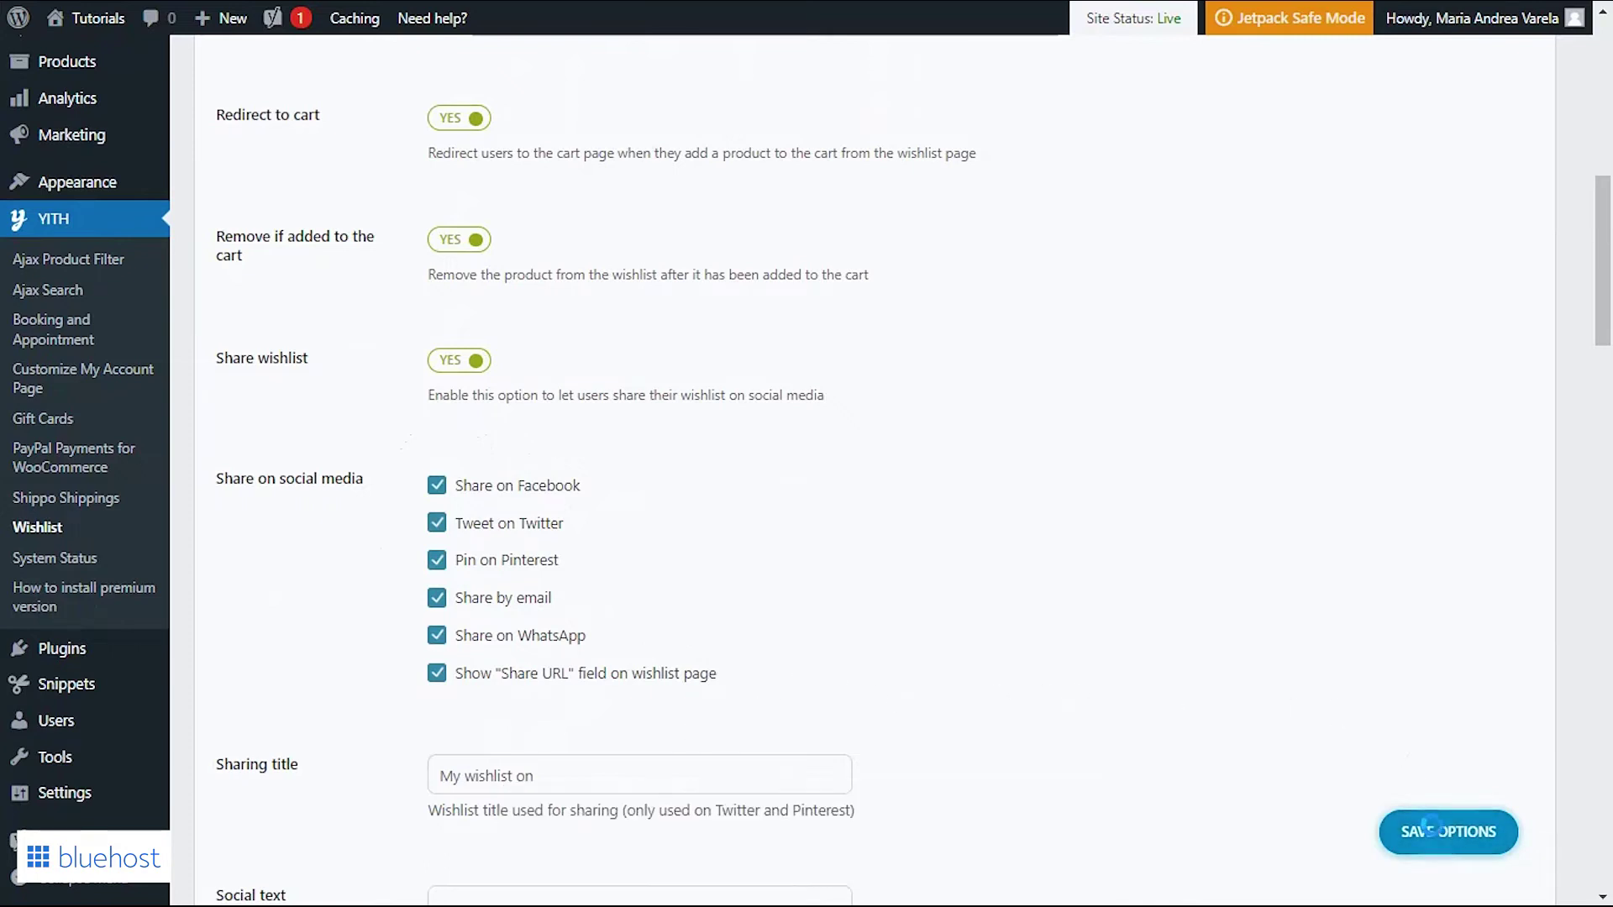
pyautogui.click(1435, 832)
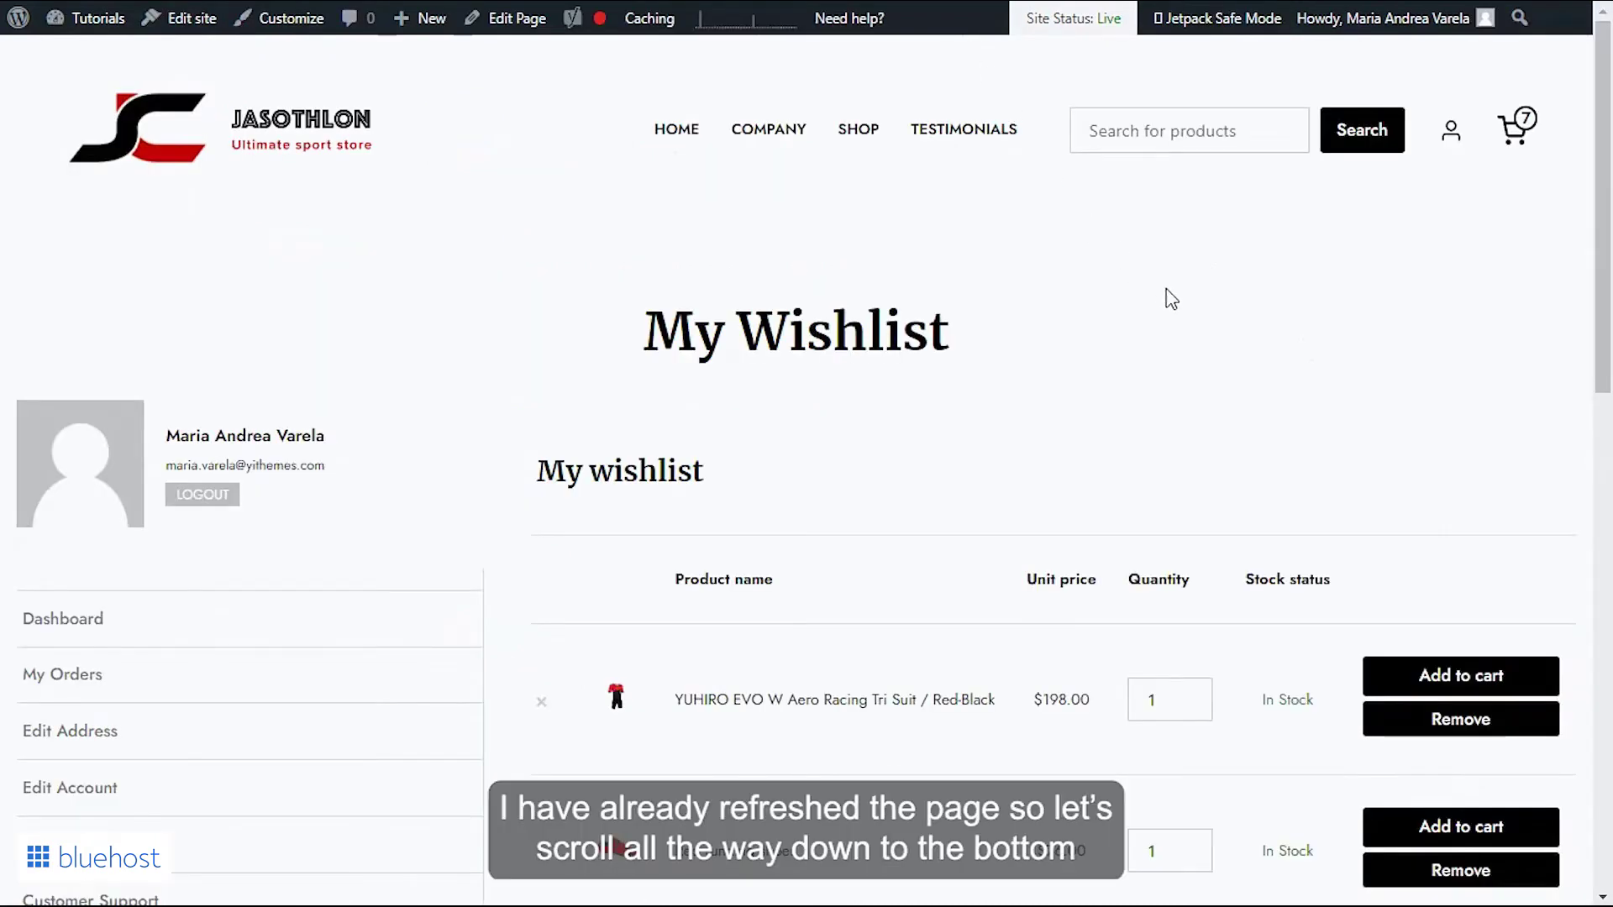
# Scroll the My Wishlist page down to the Update button and Share on links
pyautogui.scroll(-10, 1382, 389)
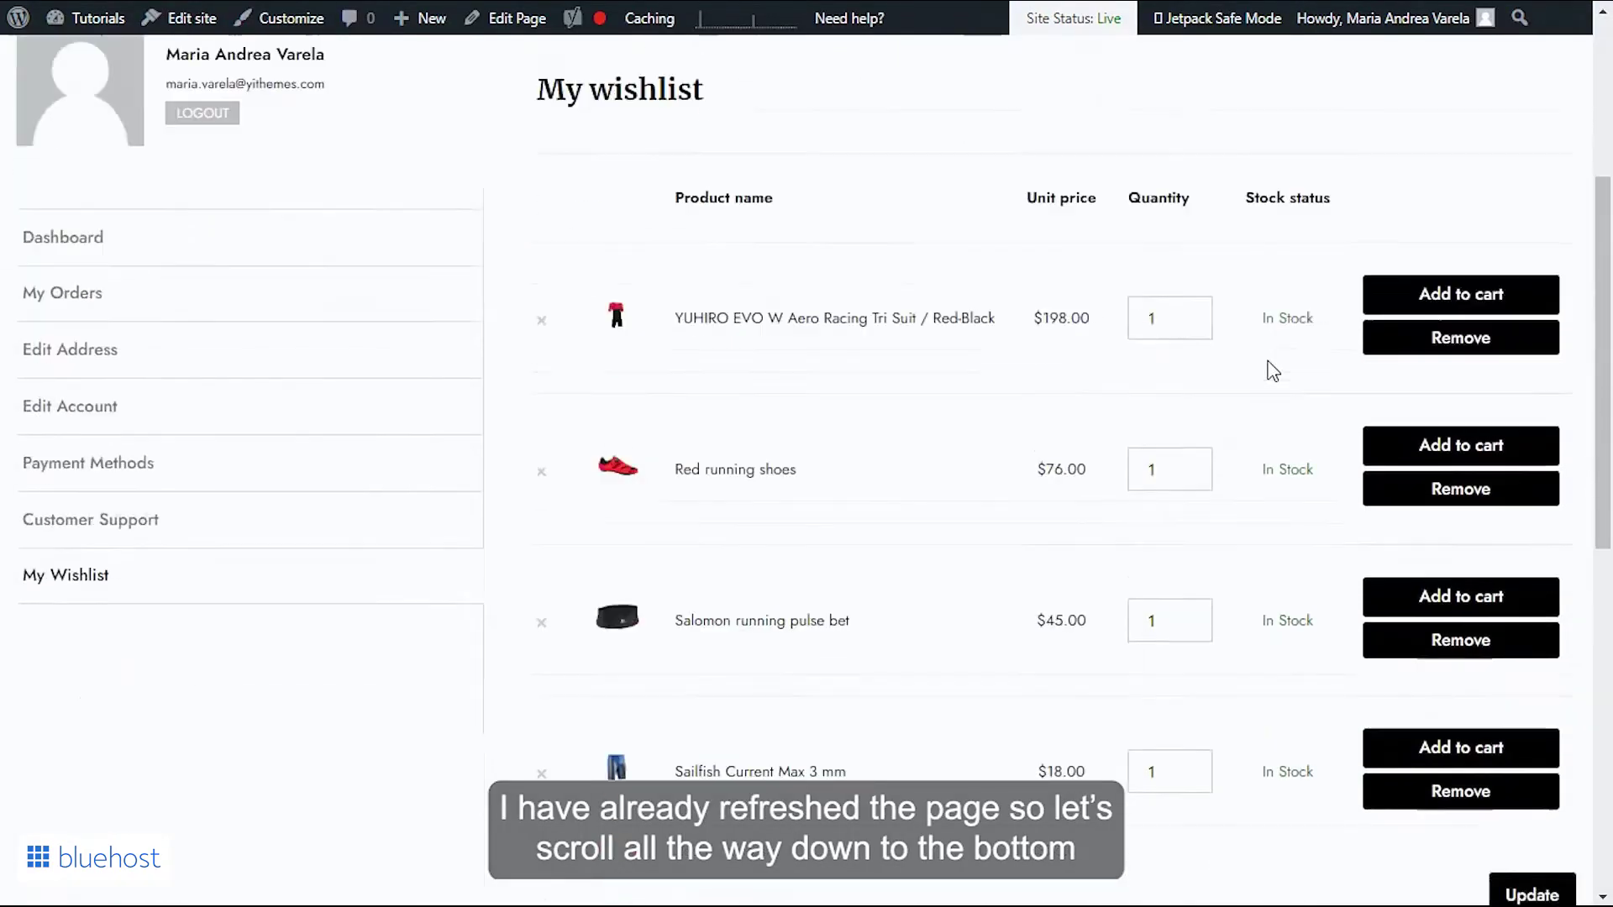
pyautogui.scroll(-2, 1267, 370)
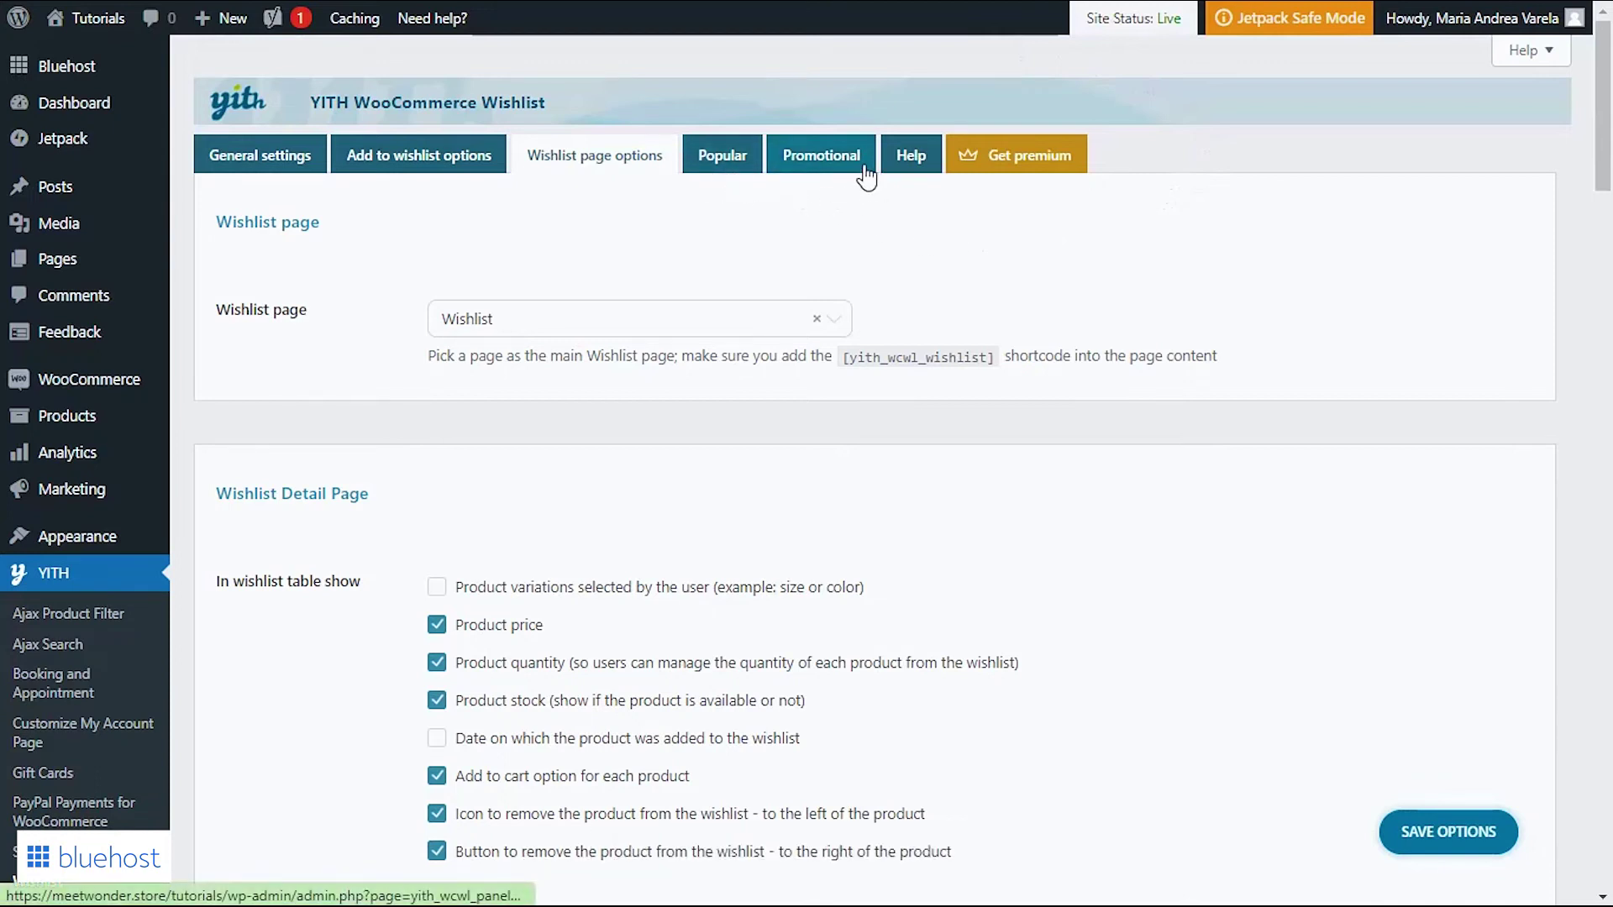
# Review the Popular products table showing each product's wishlist count
pyautogui.click(746, 170)
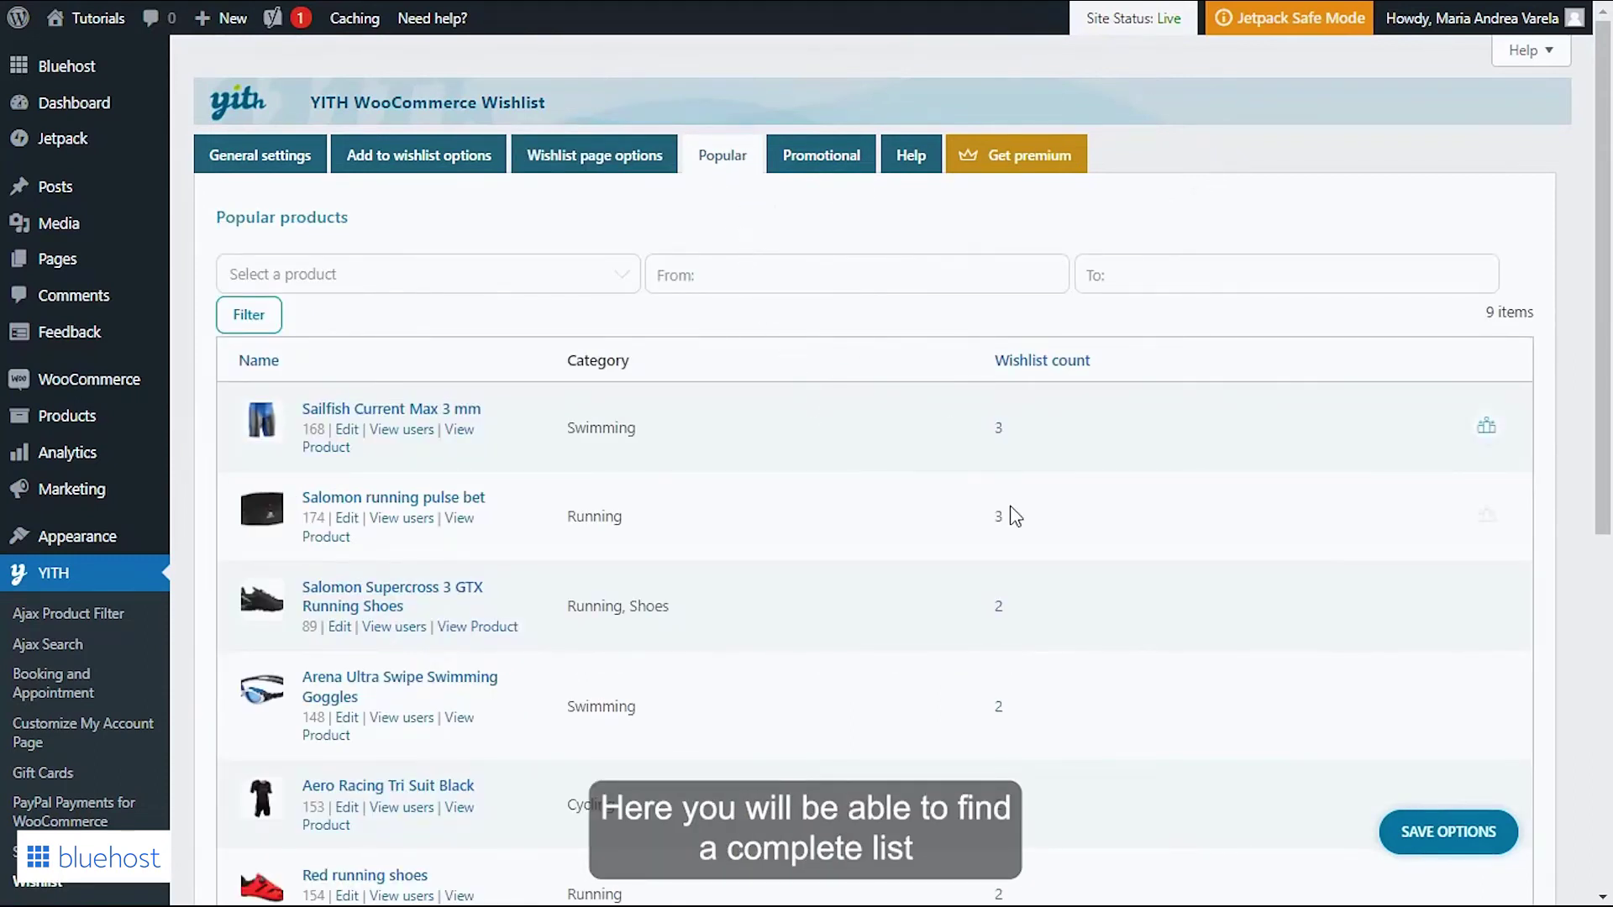
pyautogui.scroll(-3, 1352, 517)
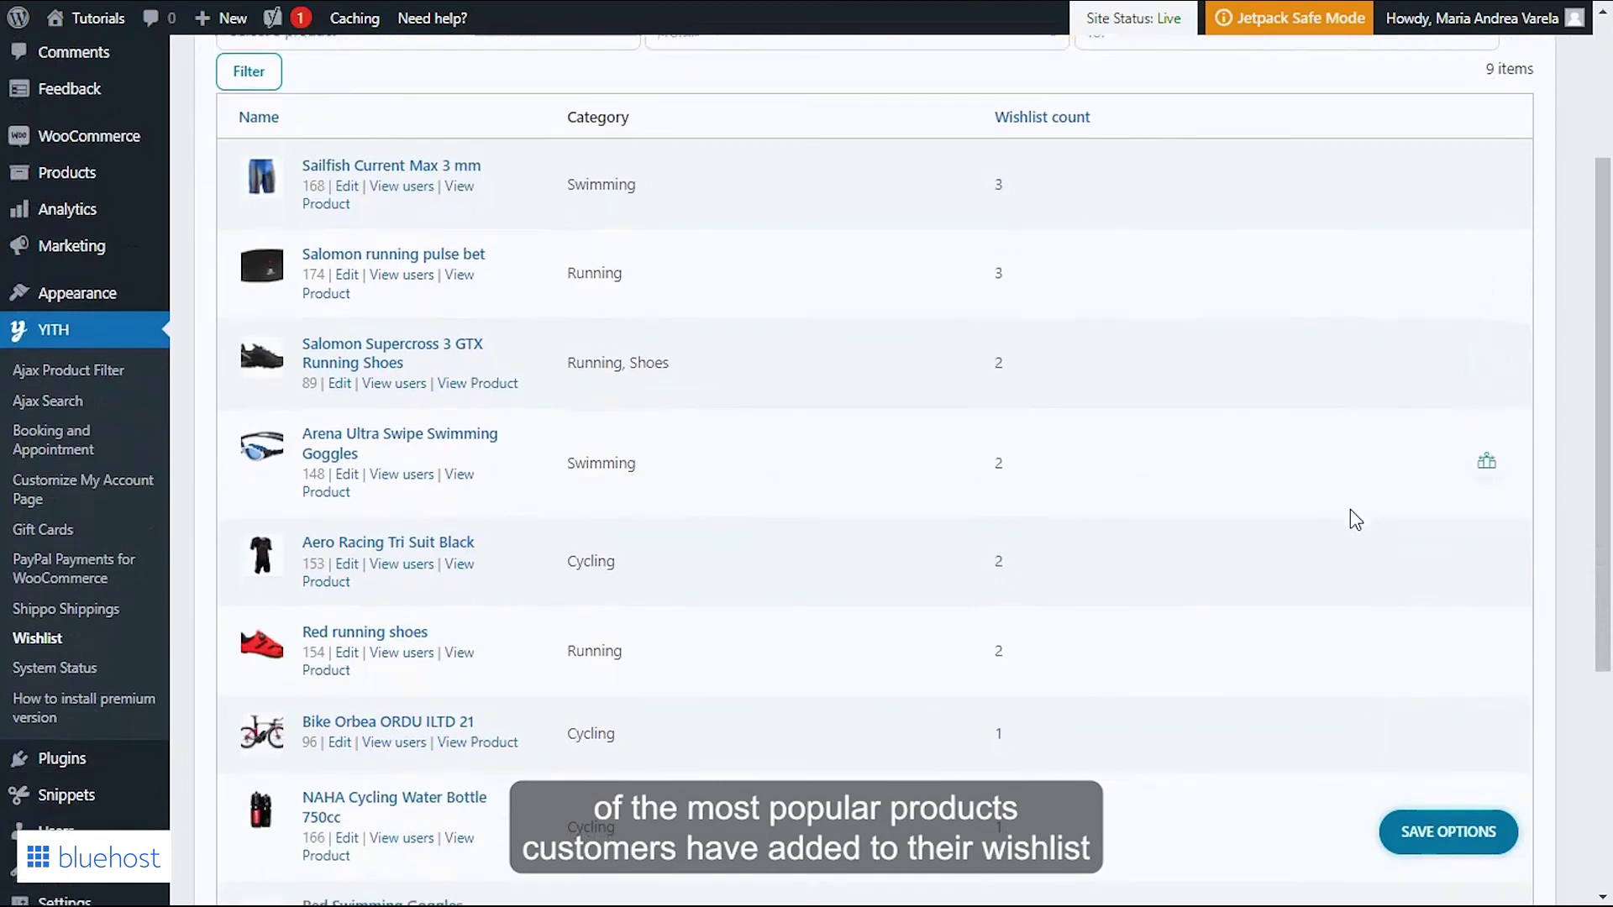
pyautogui.scroll(-2, 1350, 509)
pyautogui.scroll(2, 1345, 485)
pyautogui.scroll(2, 1344, 486)
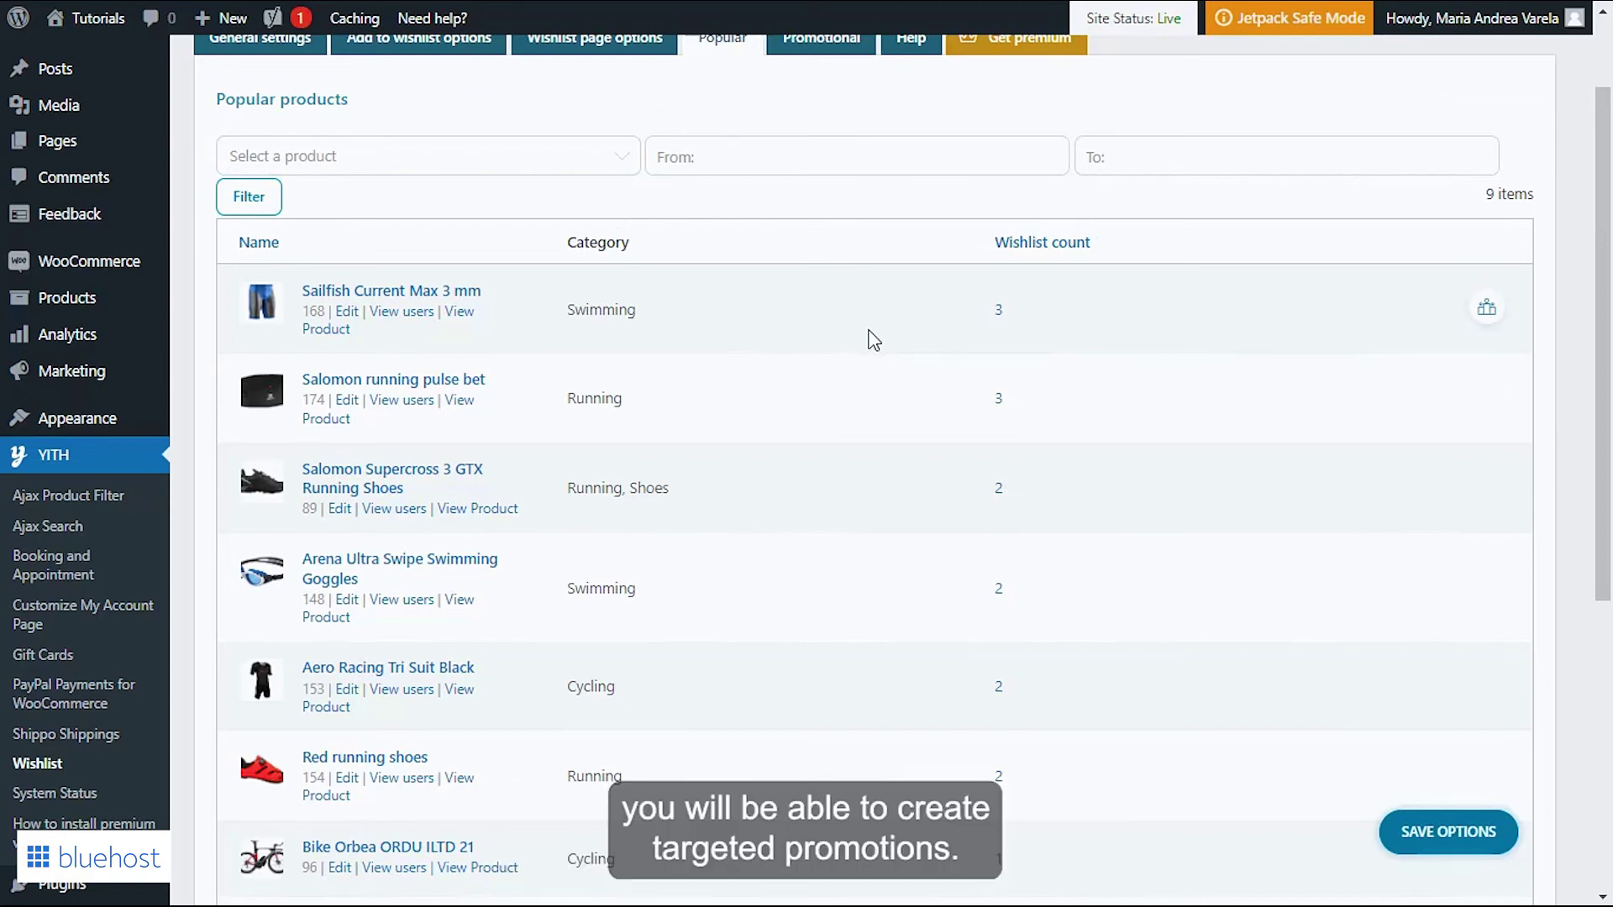
pyautogui.scroll(2, 873, 349)
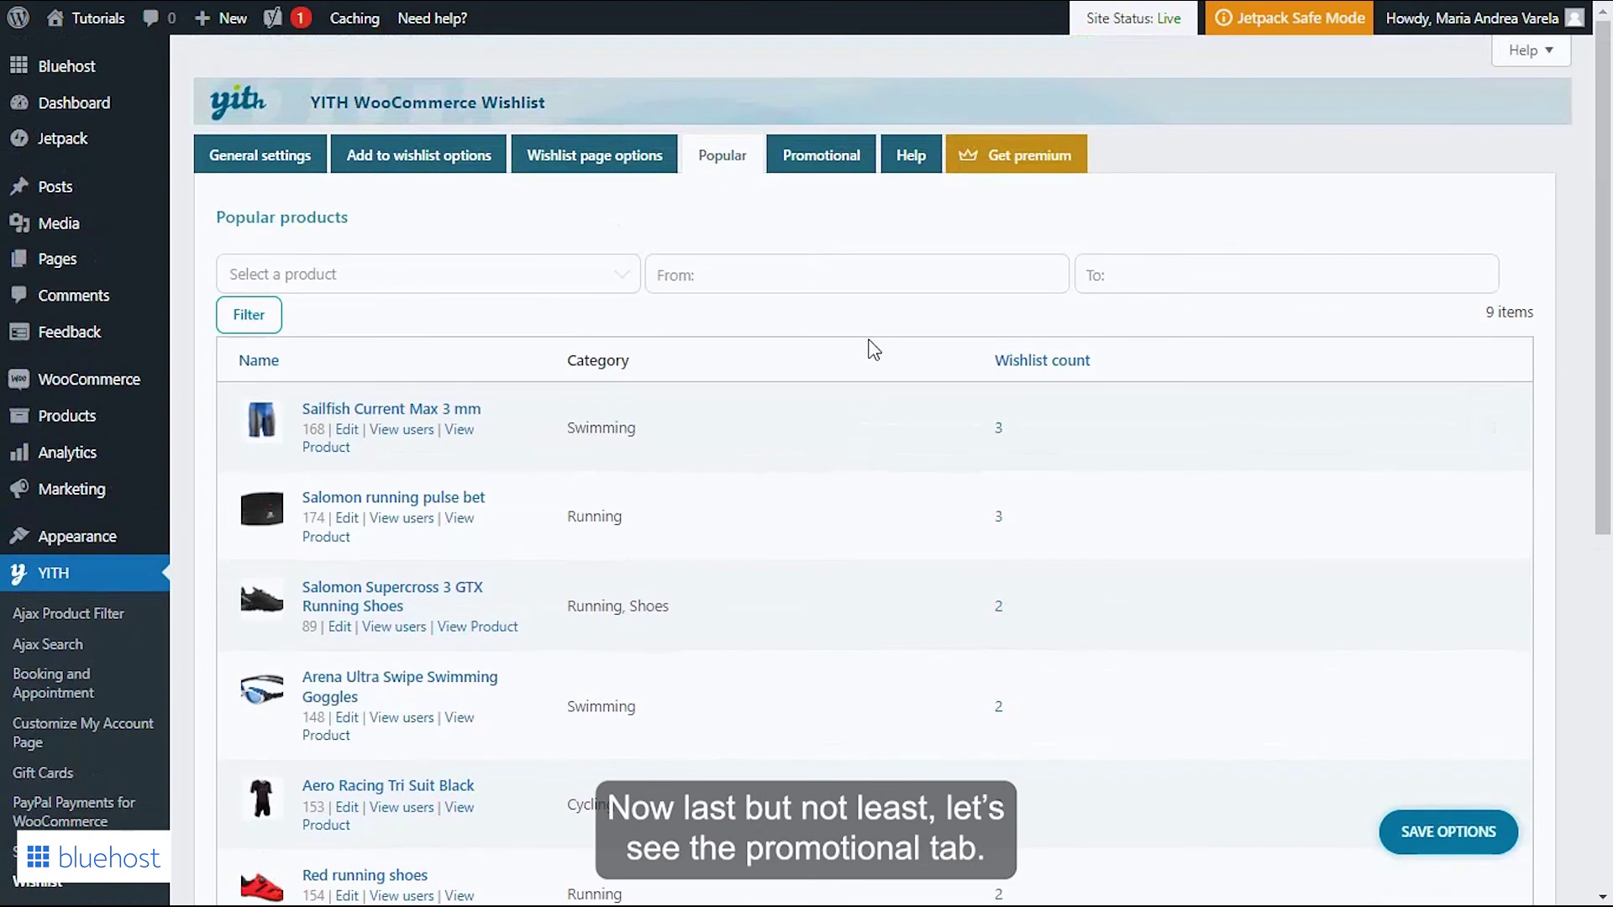
pyautogui.click(857, 167)
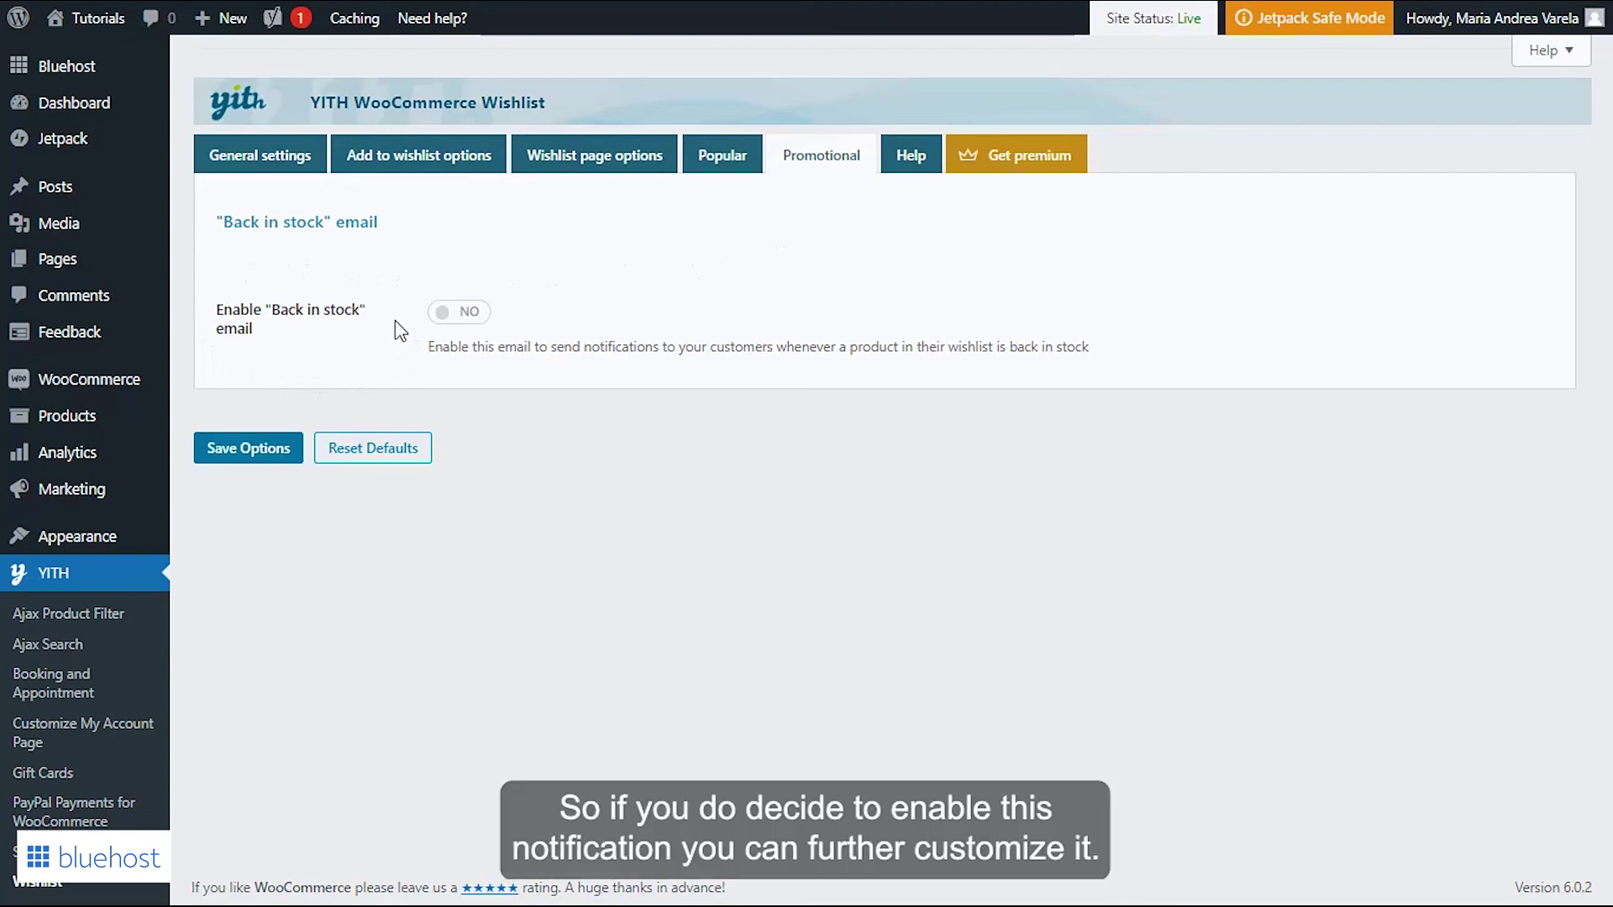
# Switch the "Back in stock" email to YES and review its exclusion and HTML email settings
pyautogui.click(451, 315)
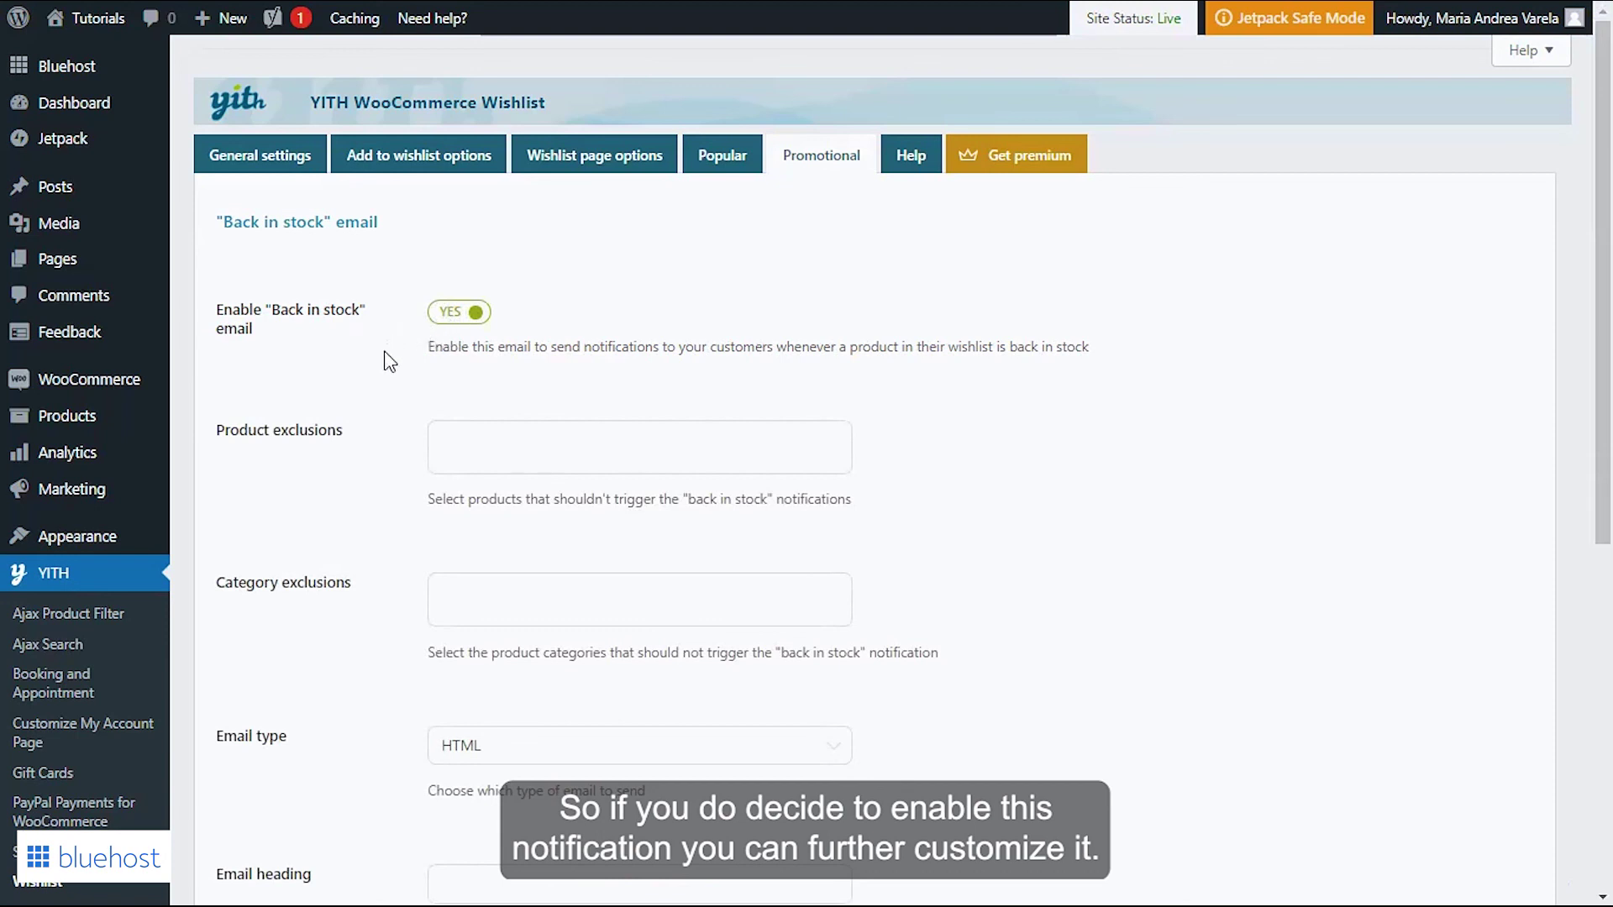
pyautogui.scroll(-1, 385, 357)
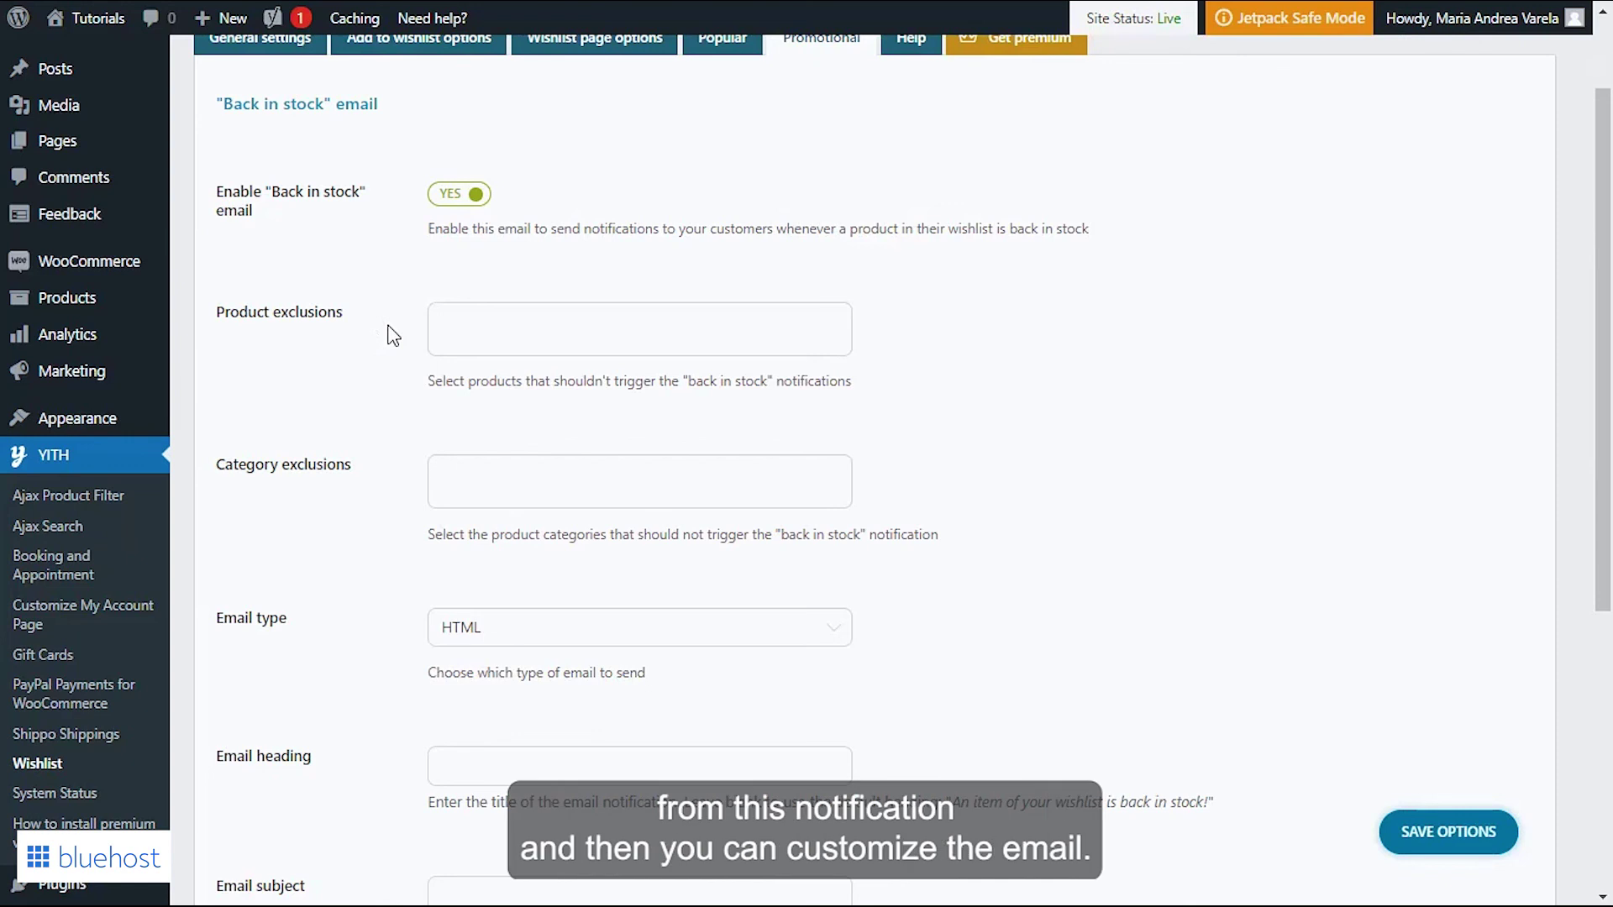
pyautogui.scroll(-3, 397, 348)
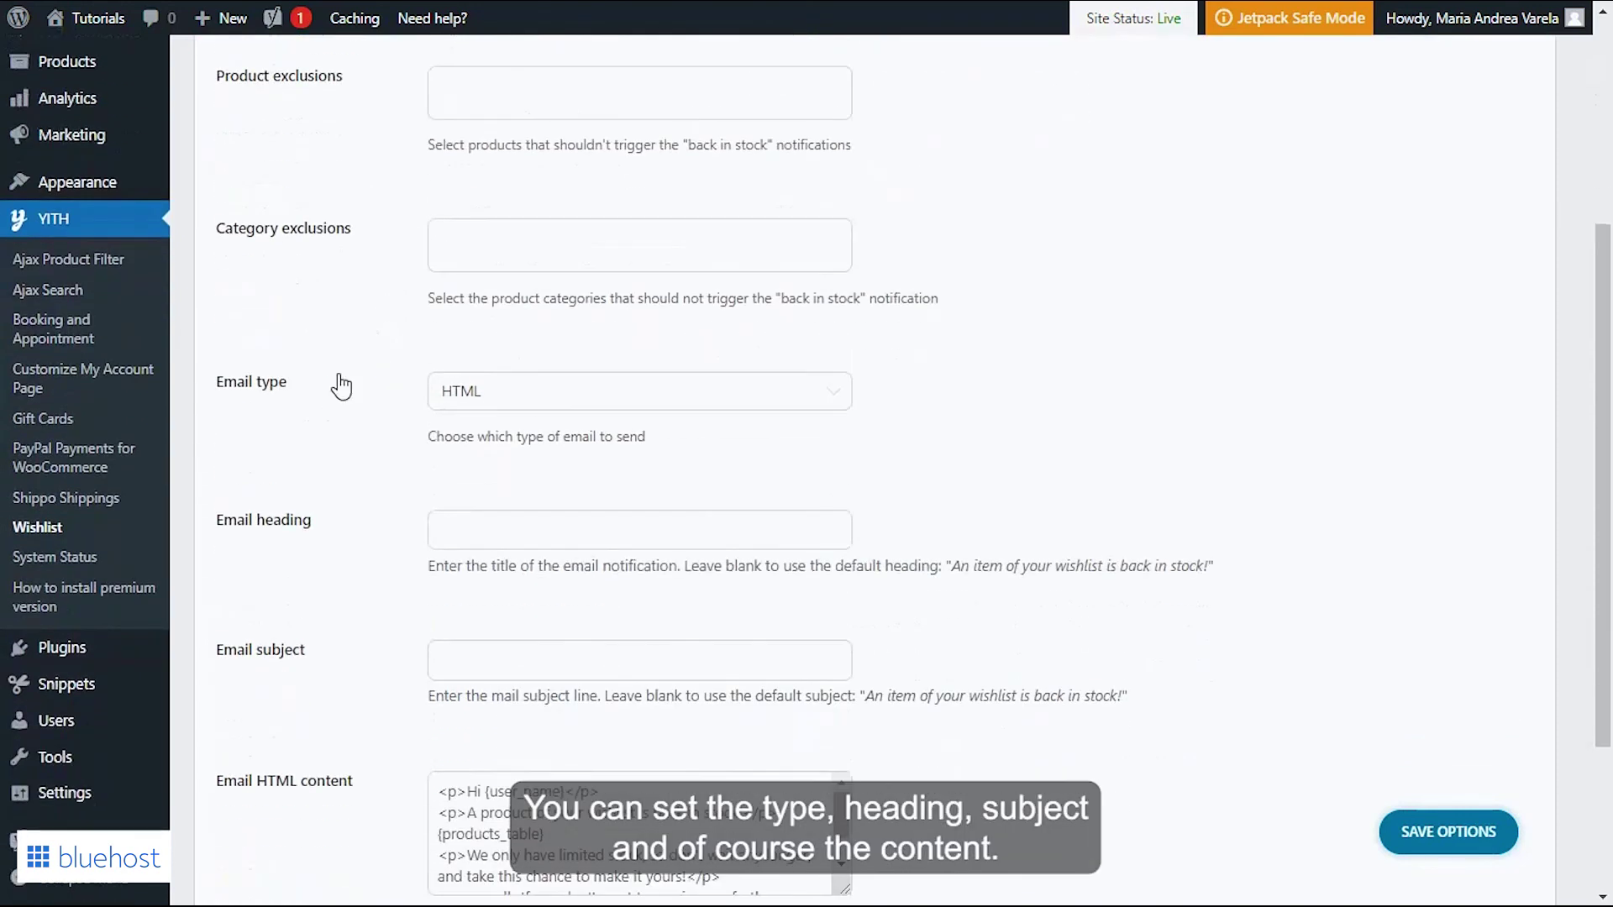
pyautogui.scroll(-2, 361, 605)
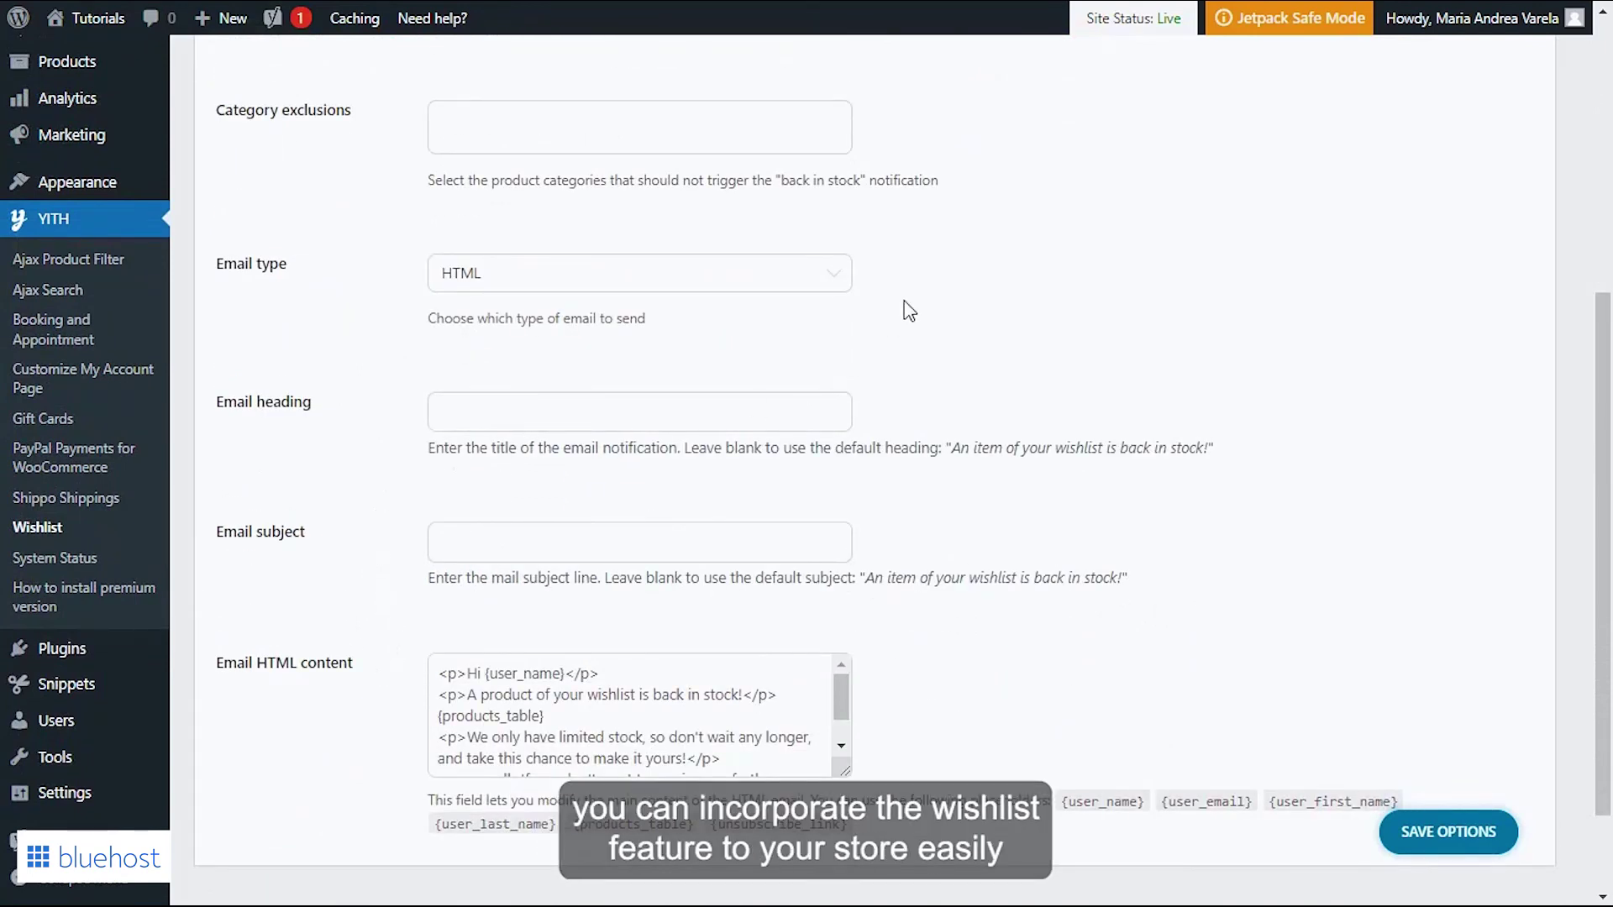
pyautogui.scroll(1, 1035, 277)
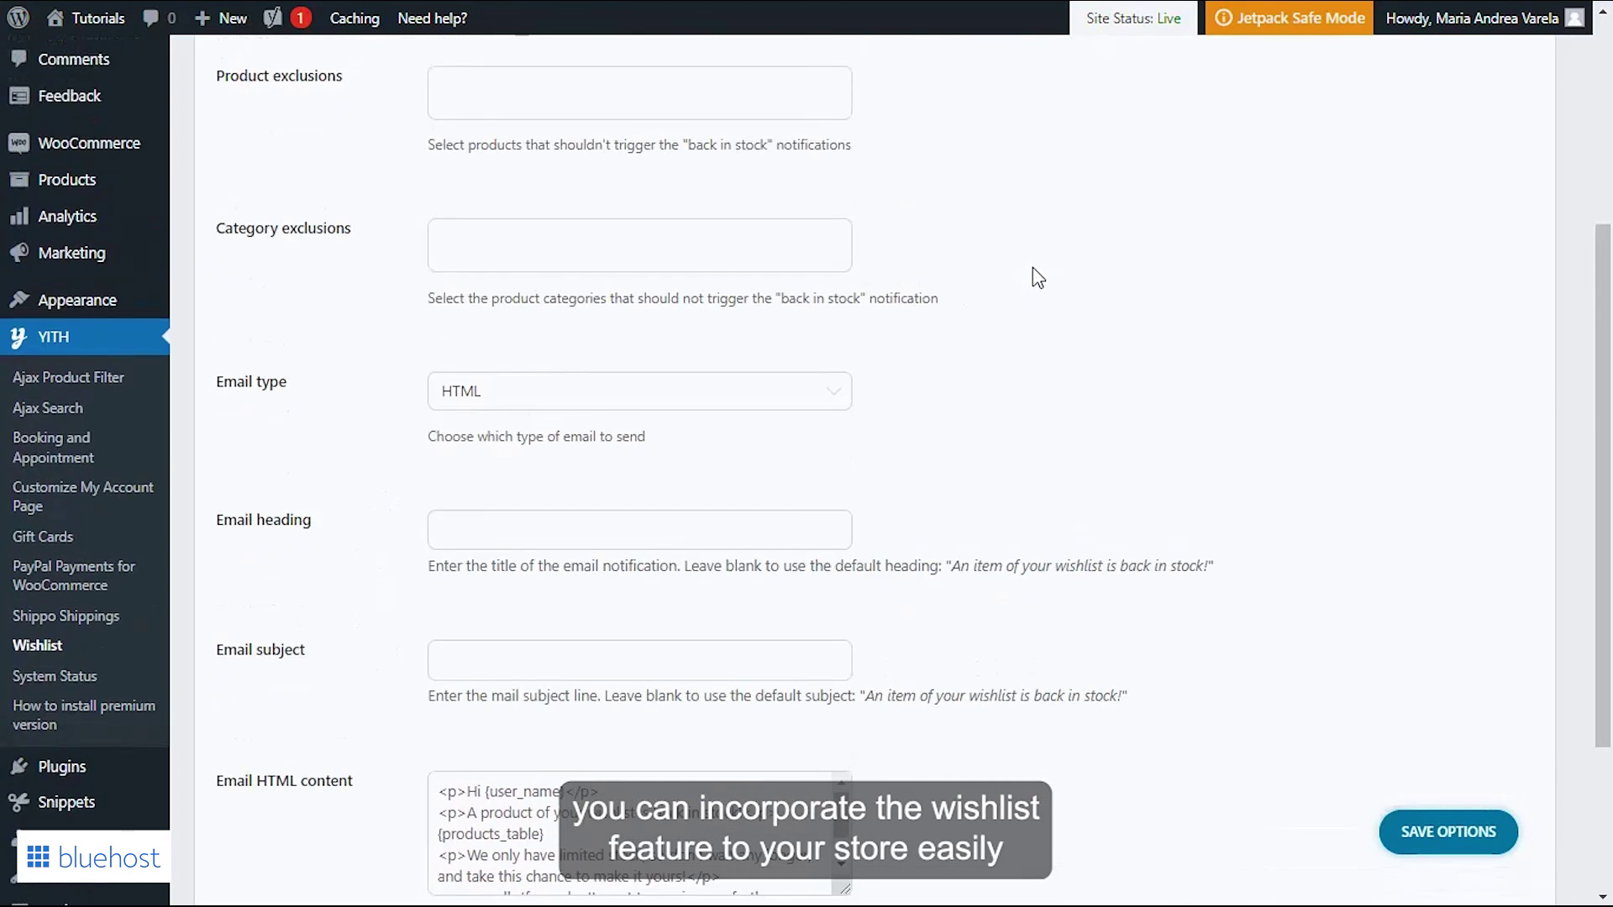
pyautogui.scroll(2, 1035, 277)
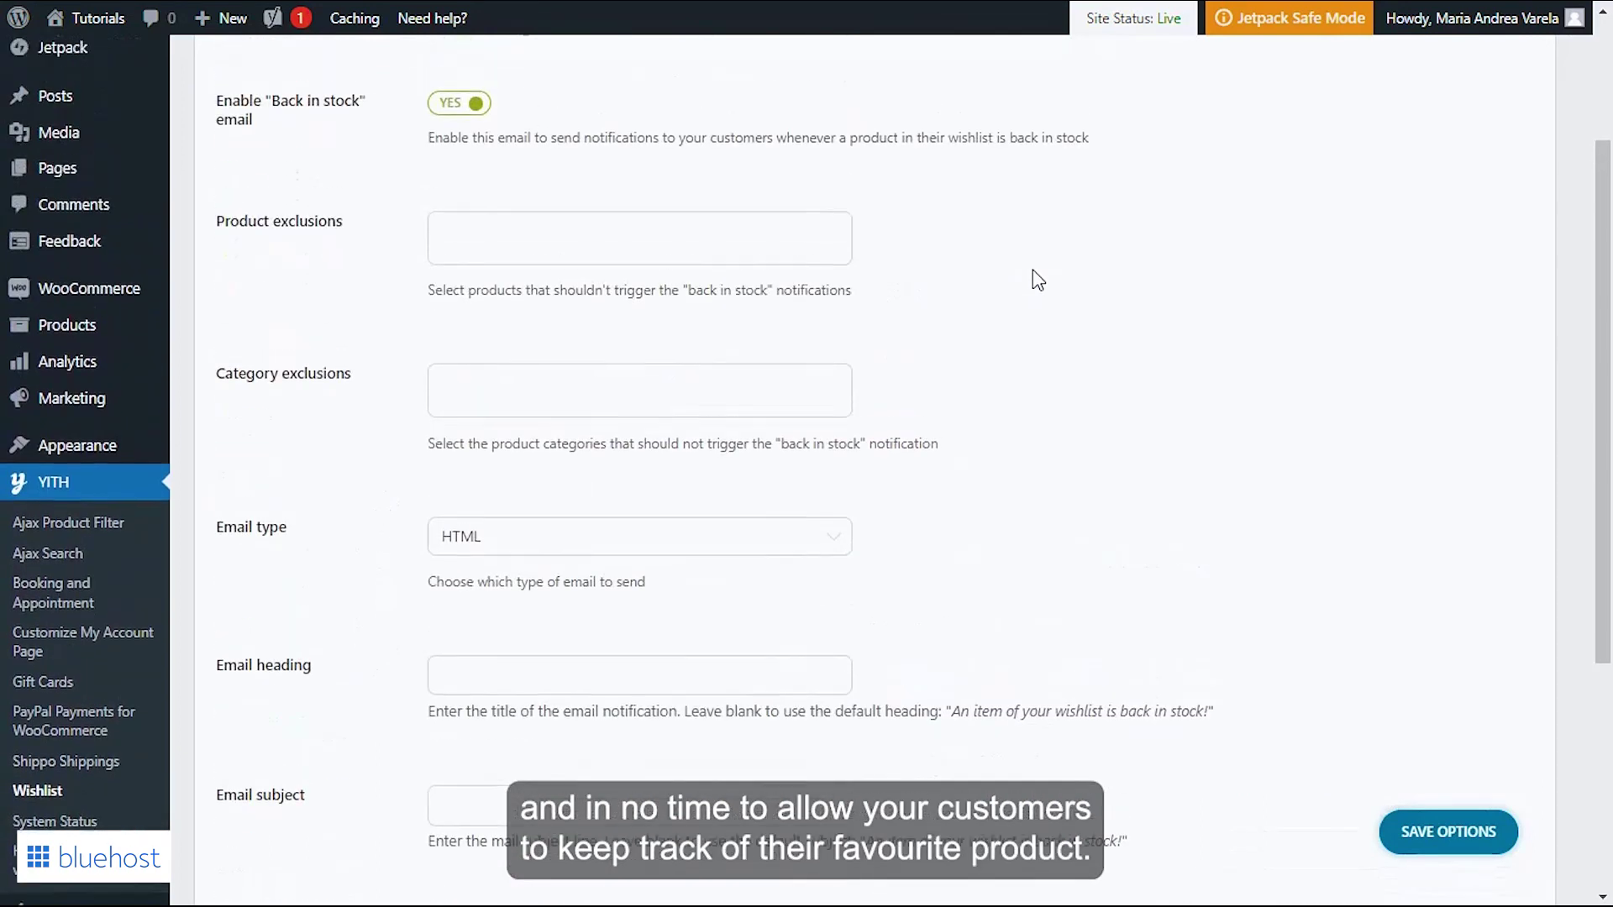
pyautogui.scroll(1, 1037, 279)
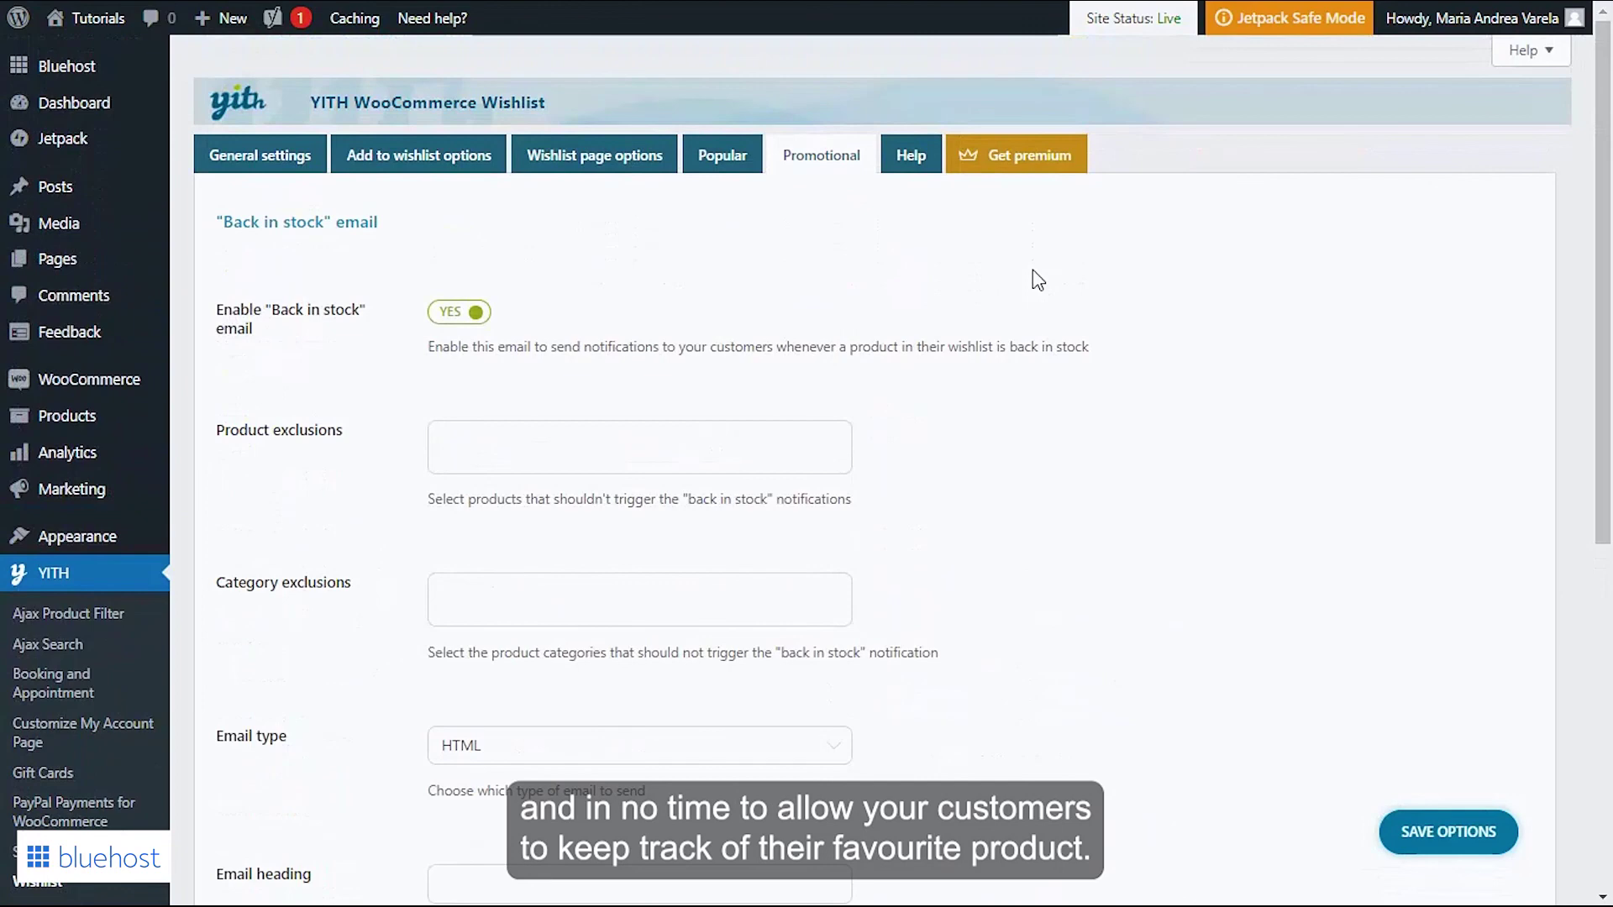